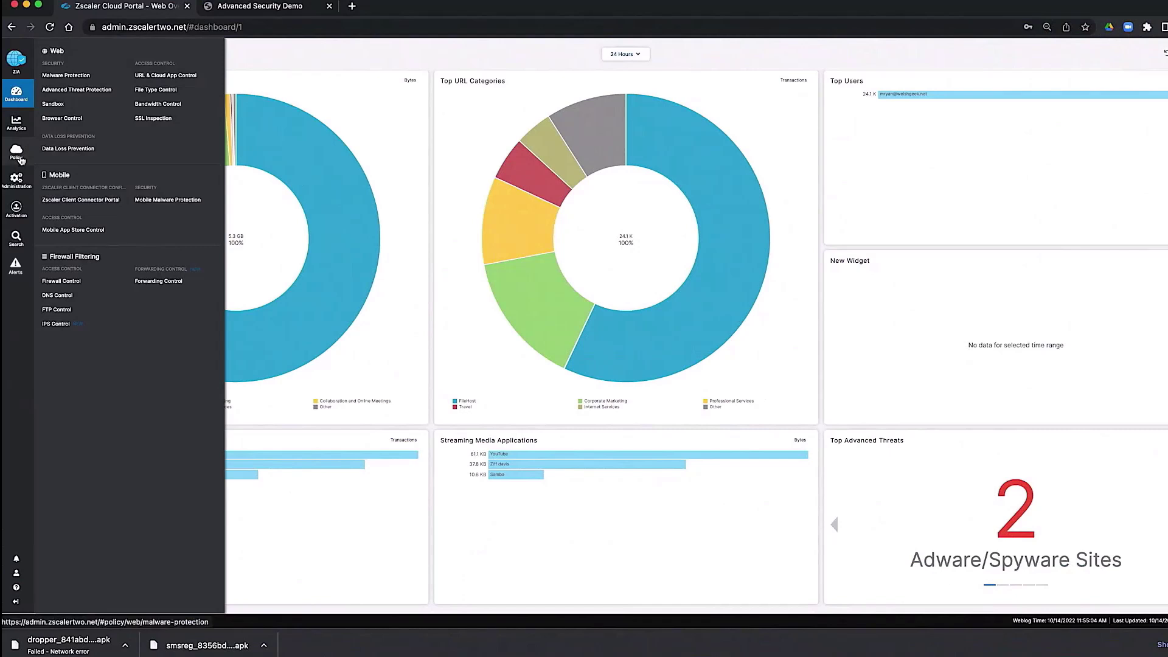
Review the web Malware Protection policy settings and its security exceptions.
{"action": "left_click", "coordinate": [68, 78]}
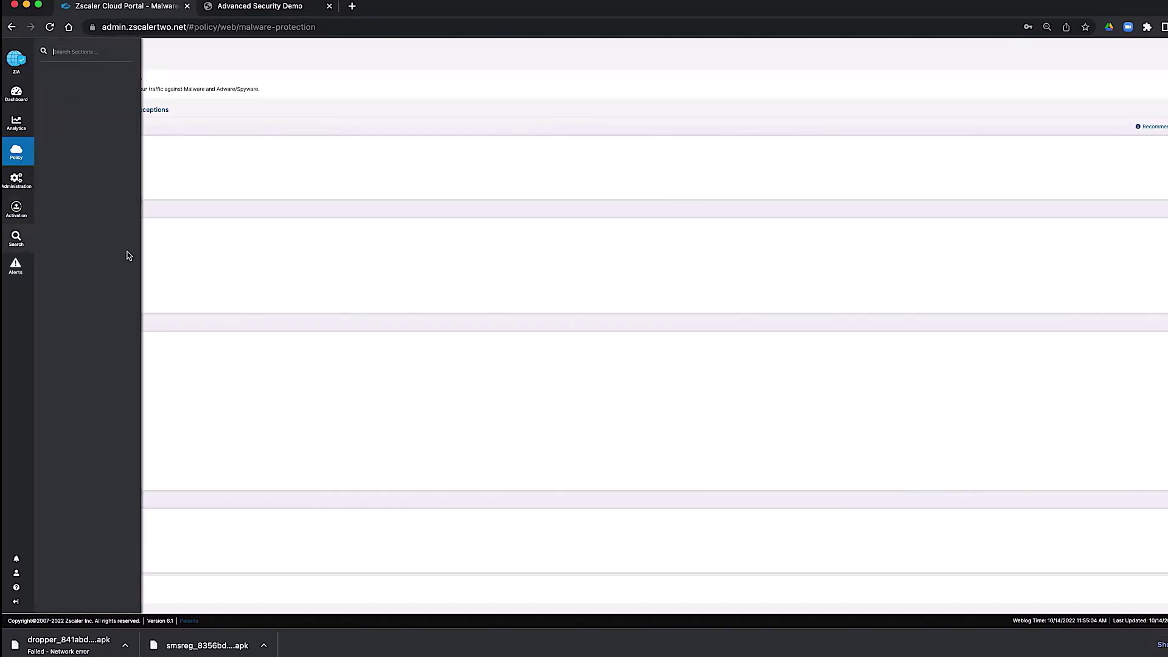
{"action": "scroll", "coordinate": [407, 365], "scroll_direction": "down", "scroll_amount": 1}
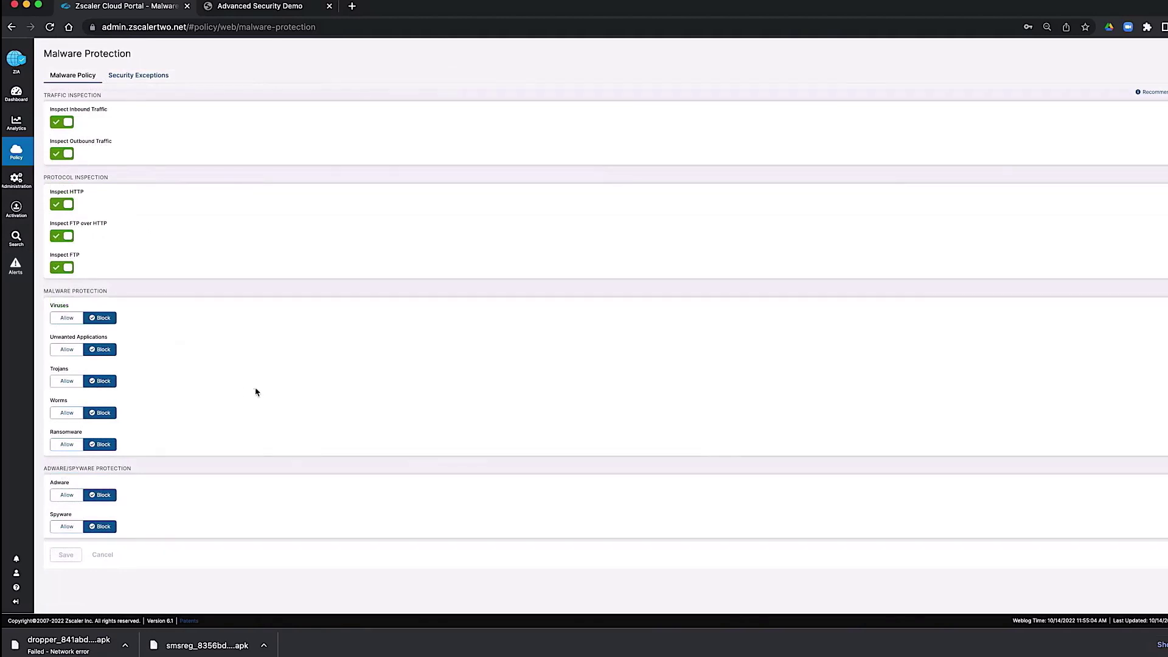
{"action": "scroll", "coordinate": [258, 391], "scroll_direction": "down", "scroll_amount": 1}
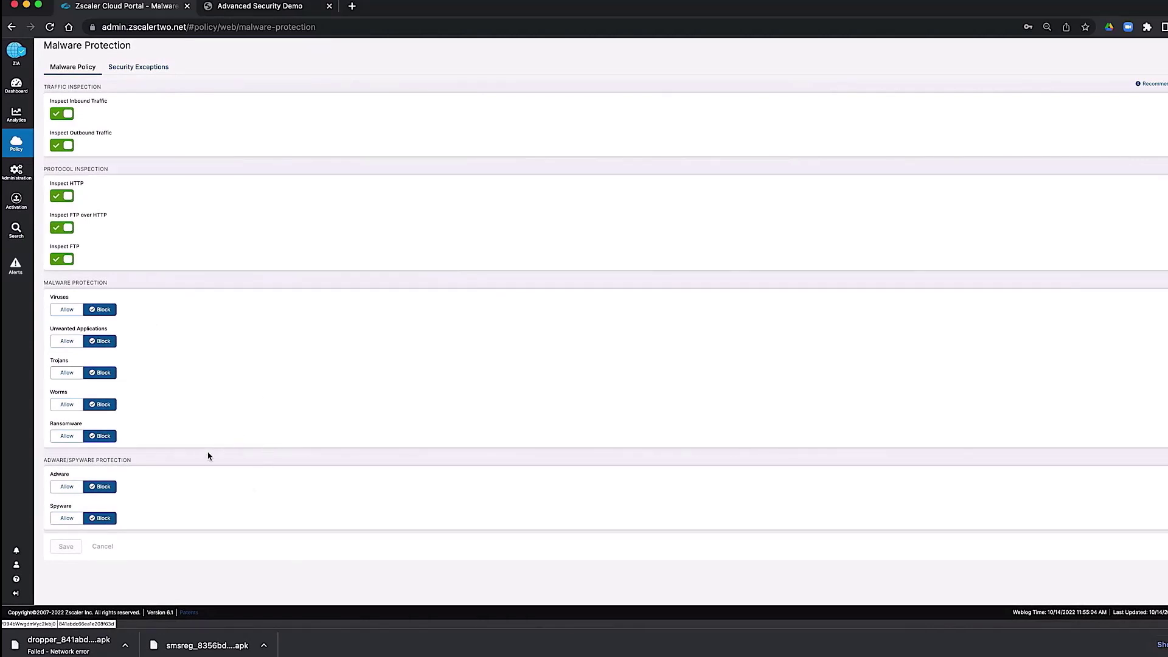
{"action": "scroll", "coordinate": [207, 462], "scroll_direction": "up", "scroll_amount": 1}
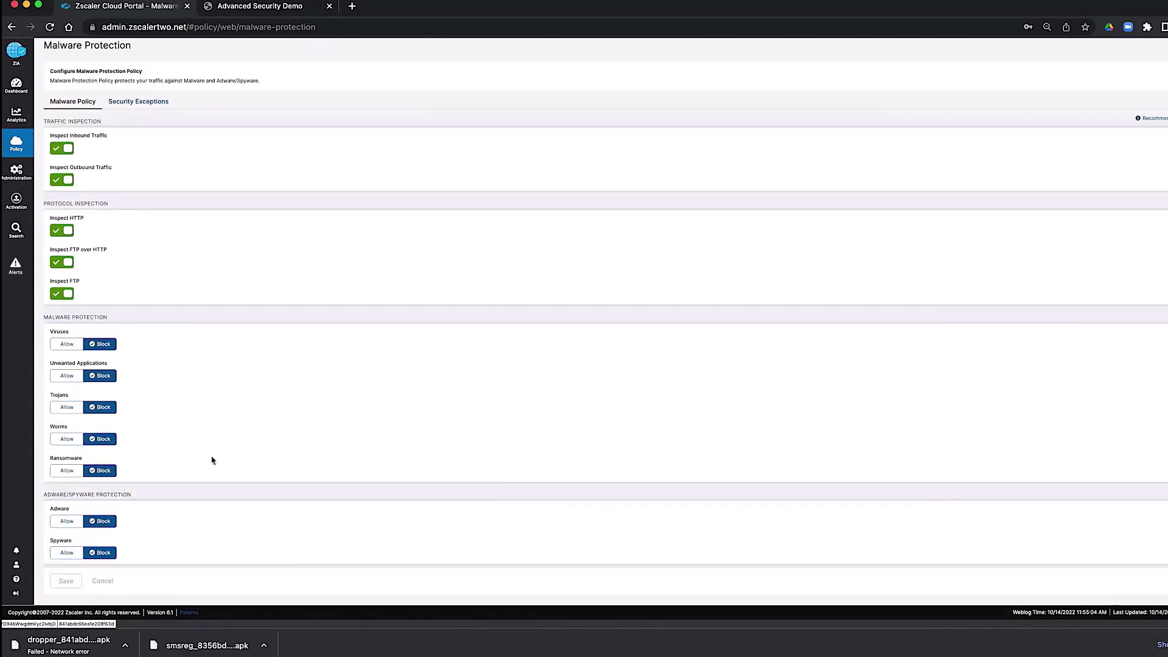
{"action": "left_click", "coordinate": [152, 104]}
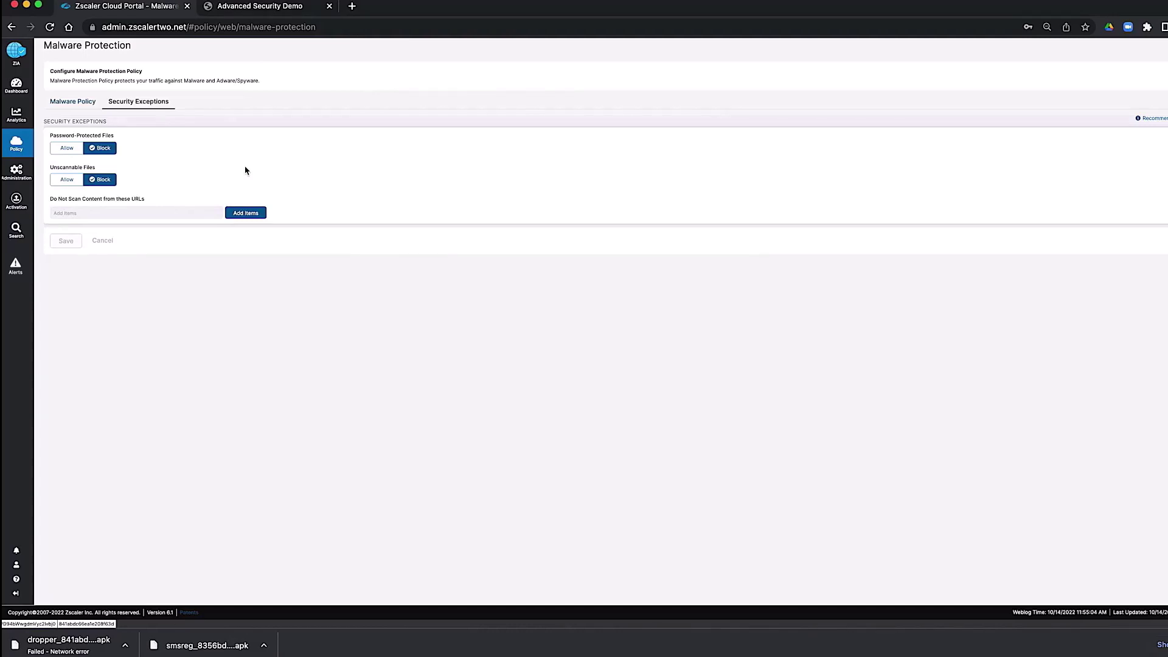
Open the Advanced Threat Protection policy and set the Suspicious Content Protection page risk value to 31.
{"action": "mouse_move", "coordinate": [18, 146]}
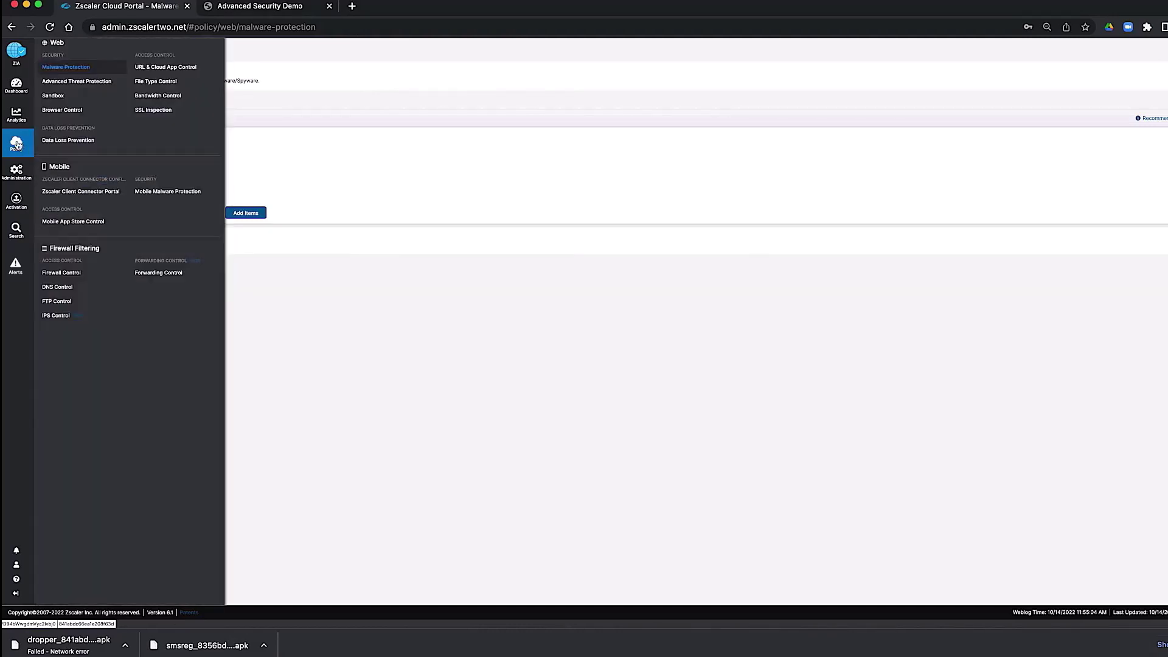
{"action": "left_click", "coordinate": [86, 83]}
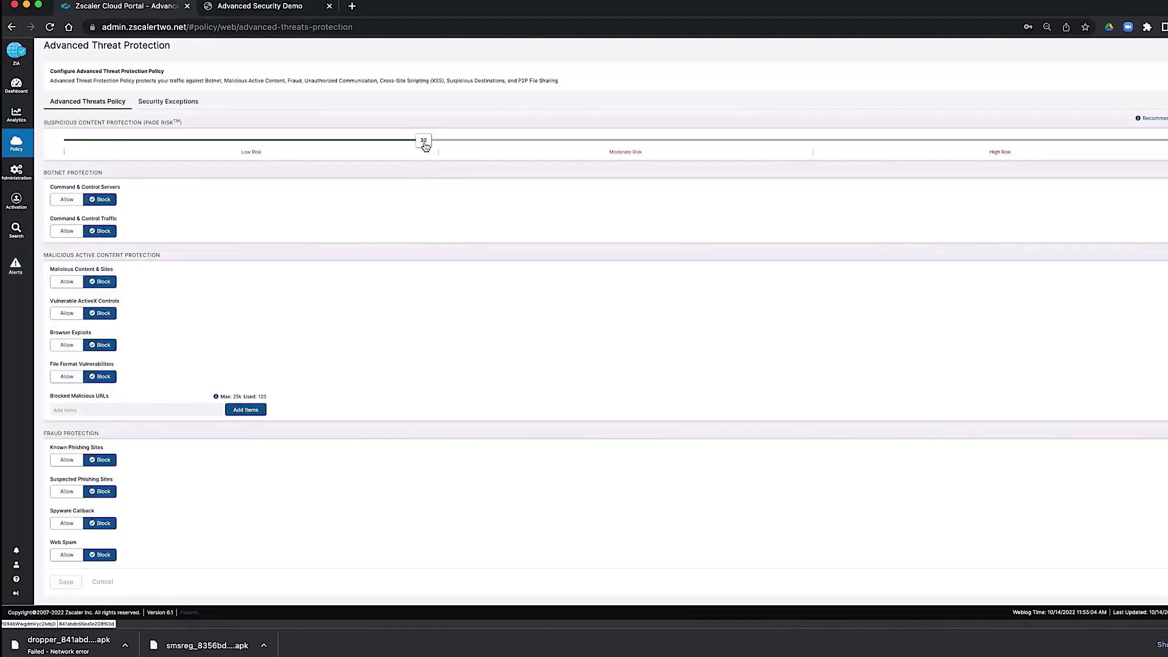
{"action": "left_click_drag", "start_coordinate": [422, 148], "coordinate": [419, 147]}
Add Russia to the blocked countries under Suspicious Destinations Protection and save the Advanced Threat Protection policy.
{"action": "scroll", "coordinate": [422, 373], "scroll_direction": "down", "scroll_amount": 3}
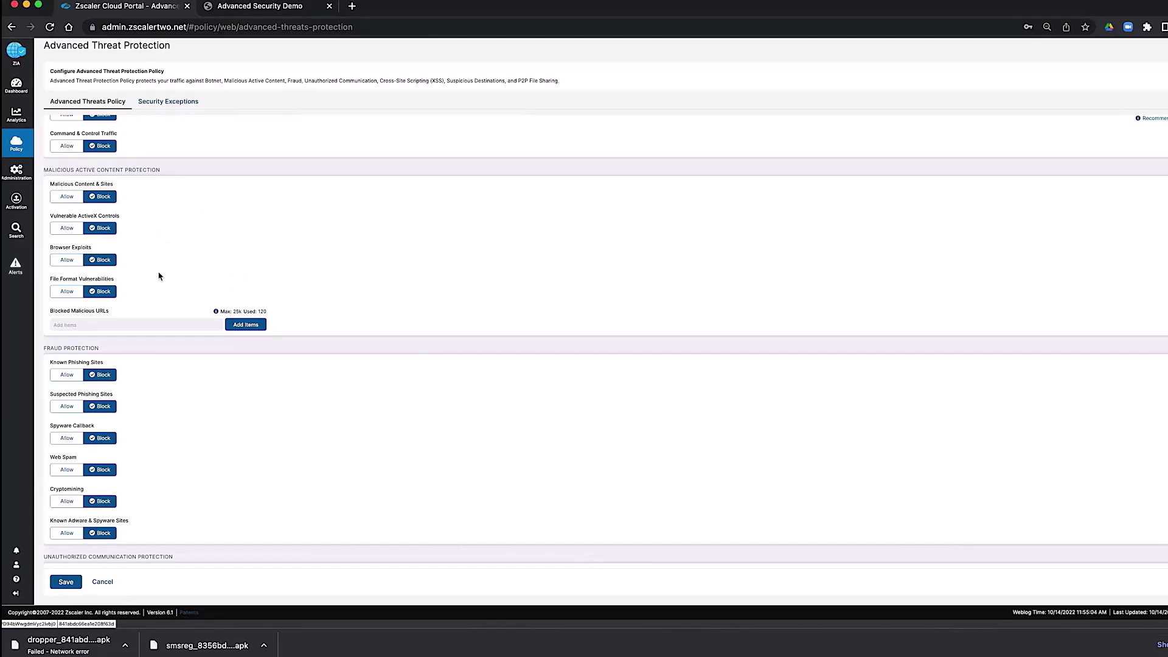
{"action": "scroll", "coordinate": [367, 294], "scroll_direction": "down", "scroll_amount": 3}
{"action": "scroll", "coordinate": [266, 253], "scroll_direction": "down", "scroll_amount": 4}
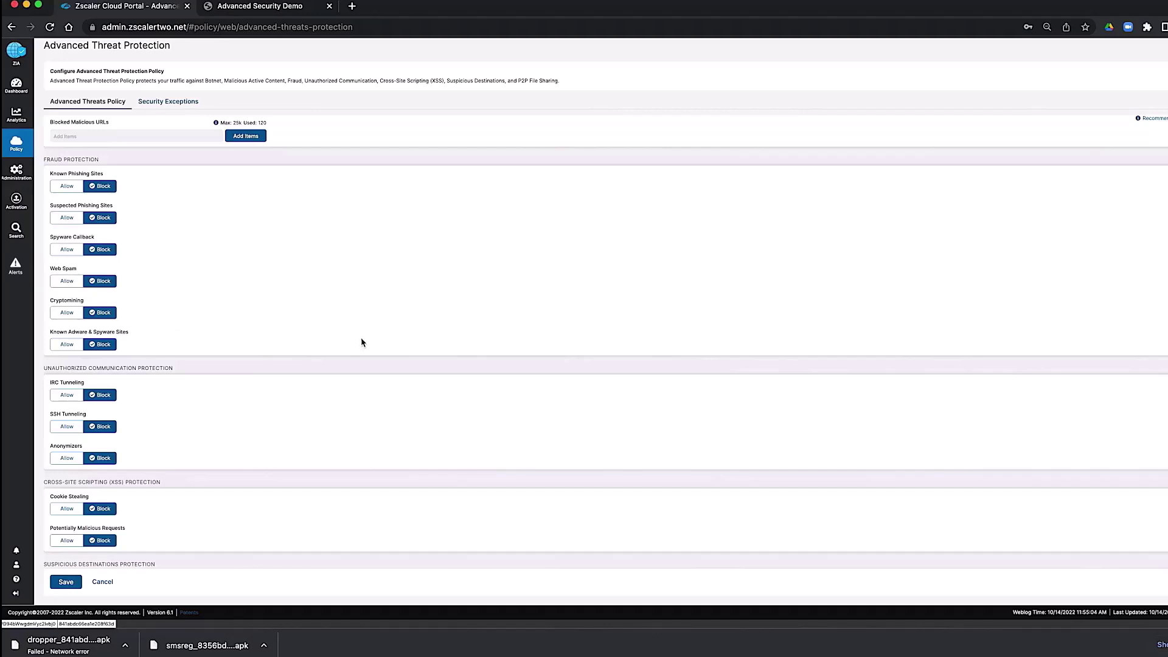
{"action": "scroll", "coordinate": [358, 341], "scroll_direction": "down", "scroll_amount": 3}
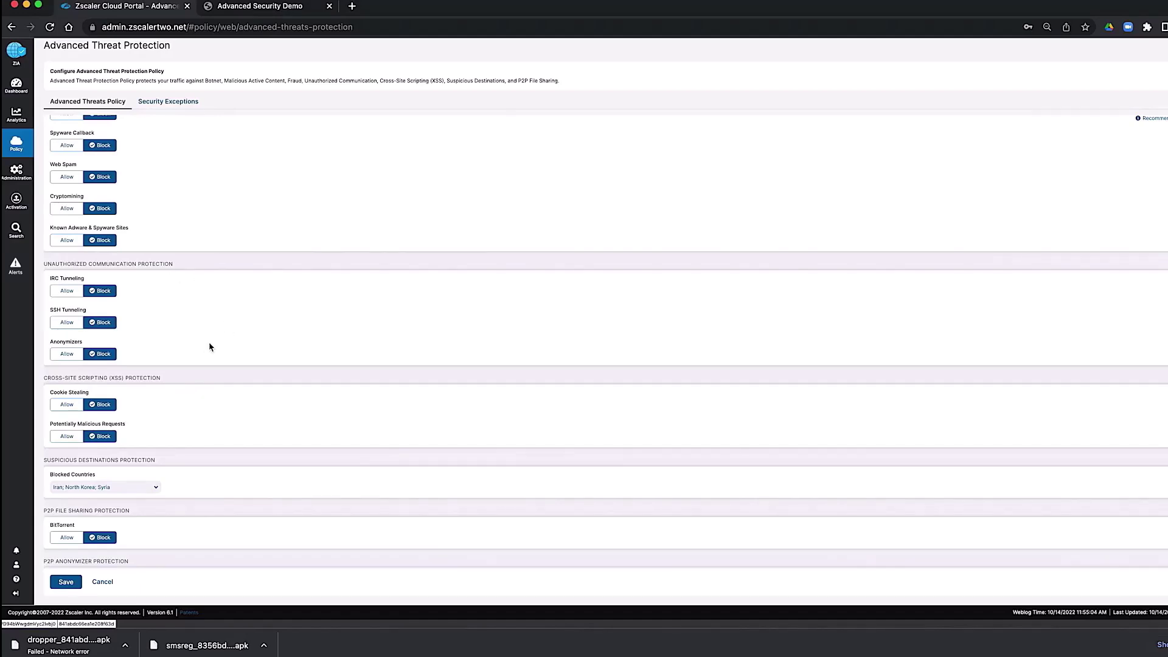
{"action": "scroll", "coordinate": [213, 344], "scroll_direction": "down", "scroll_amount": 2}
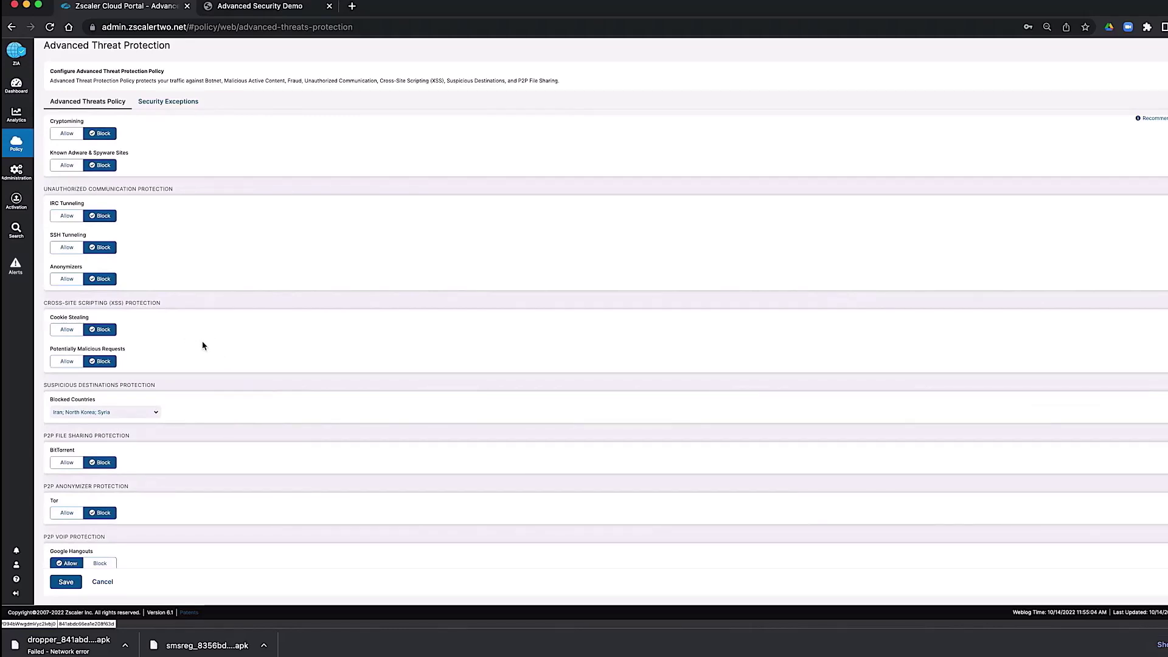
{"action": "scroll", "coordinate": [229, 350], "scroll_direction": "down", "scroll_amount": 1}
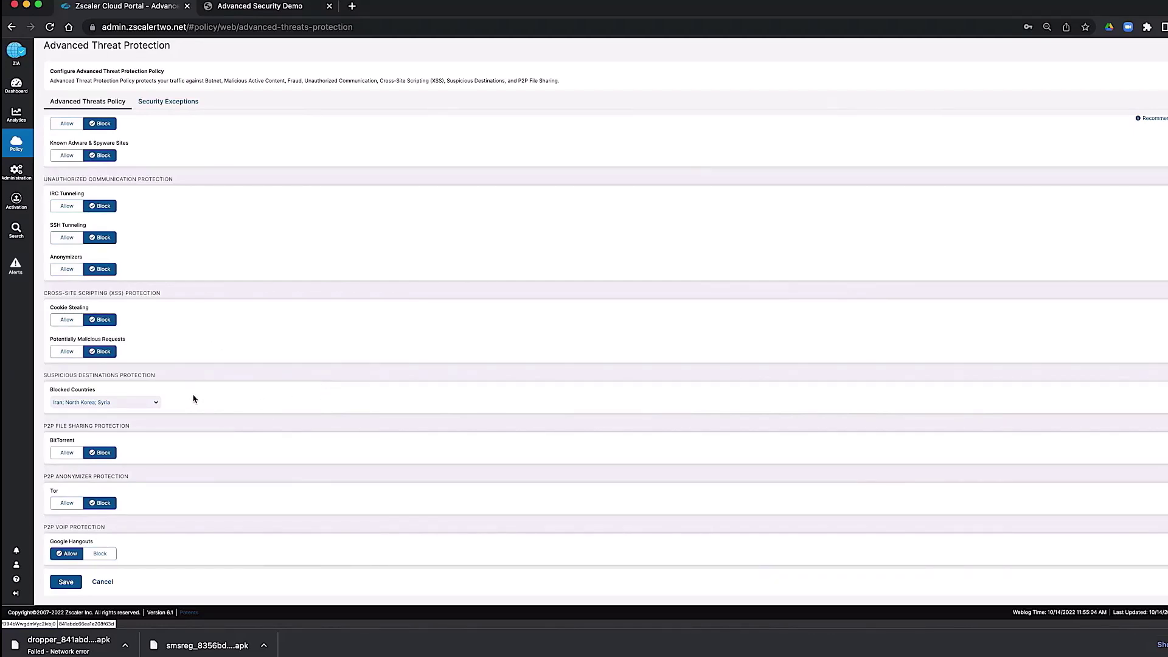
{"action": "left_click", "coordinate": [156, 404]}
{"action": "type", "text": "russia"}
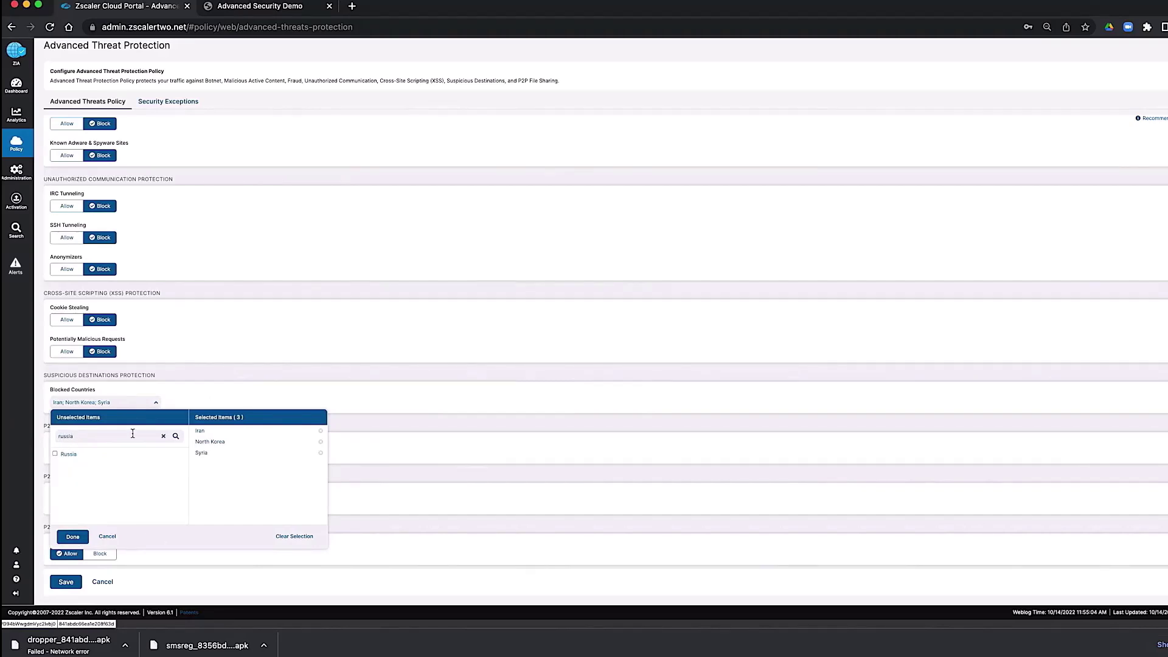
{"action": "left_click", "coordinate": [56, 454]}
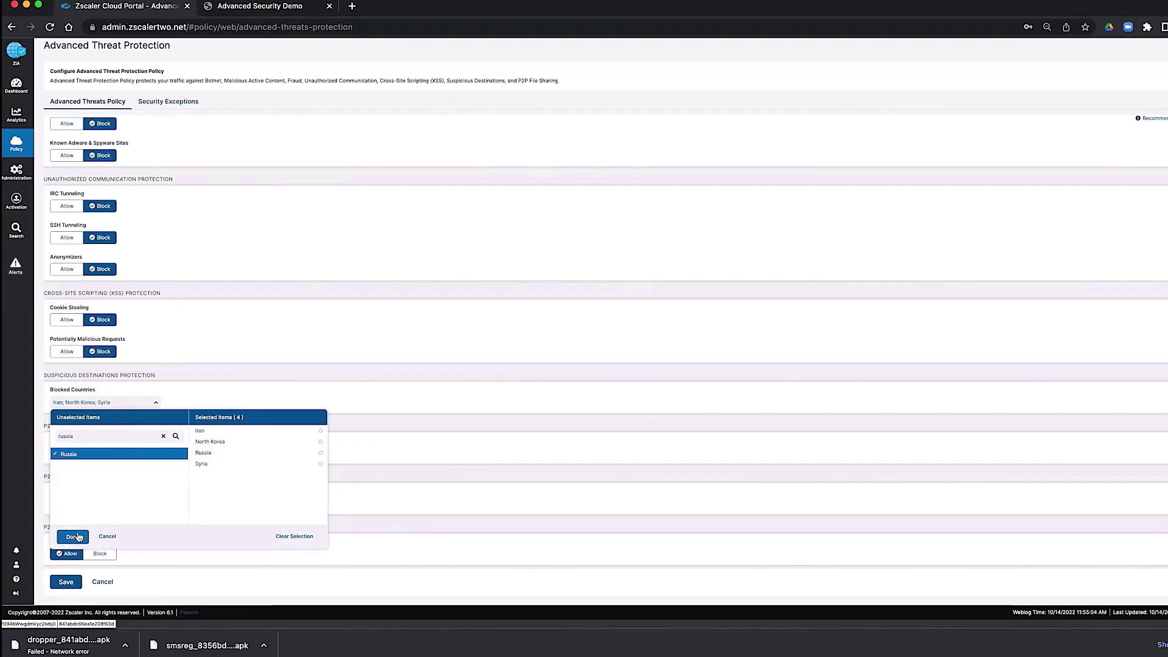
{"action": "left_click", "coordinate": [74, 536]}
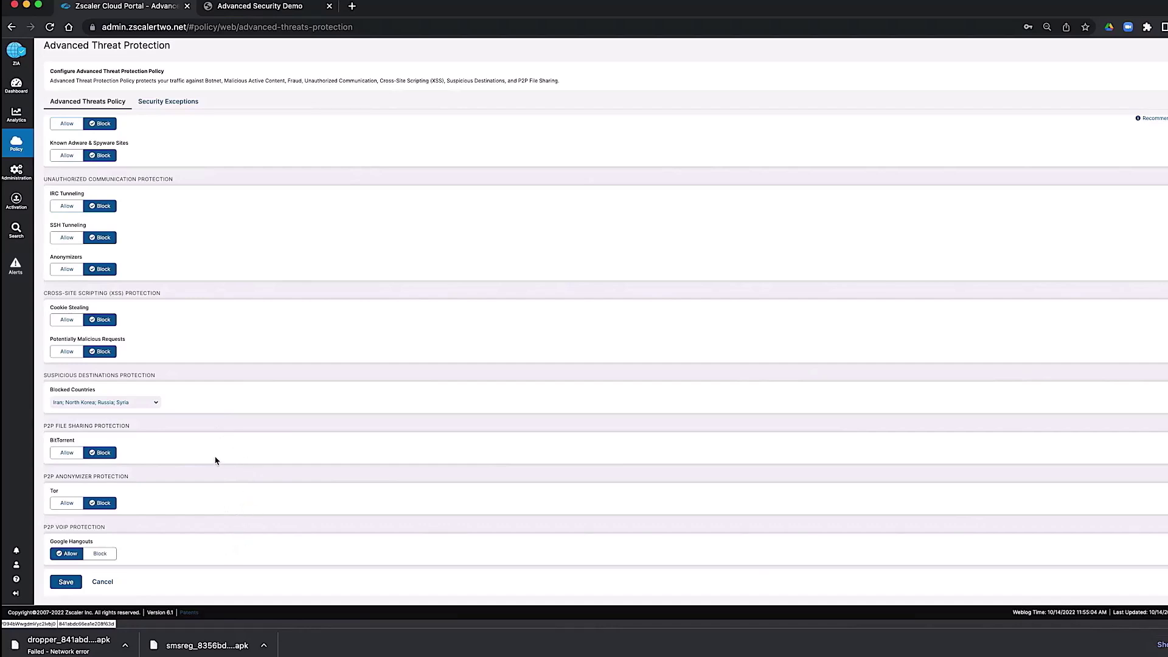
{"action": "left_click", "coordinate": [65, 582]}
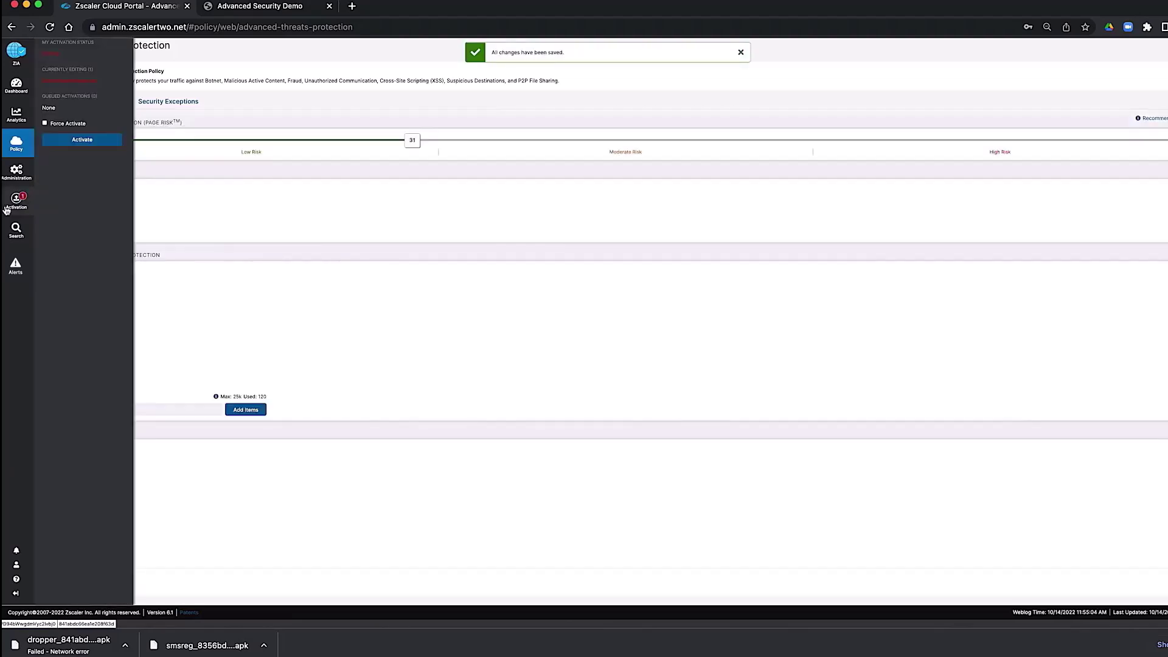
Activate the saved policy changes and open the Advanced Threat Protection security exceptions.
{"action": "mouse_move", "coordinate": [25, 186]}
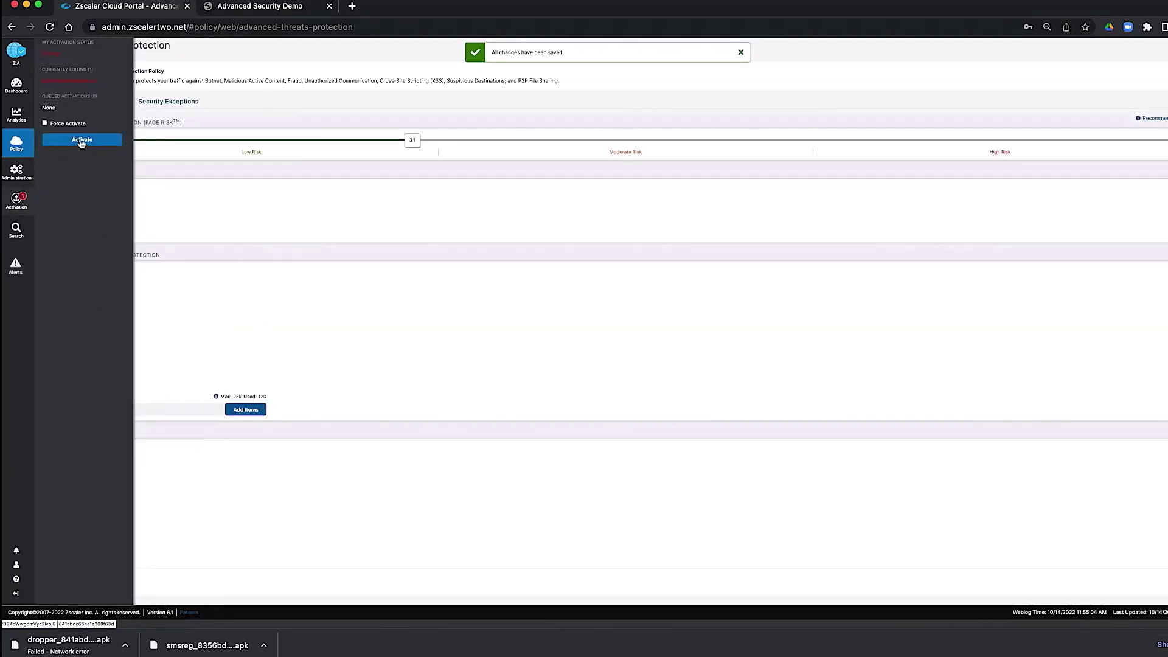
{"action": "left_click", "coordinate": [193, 105]}
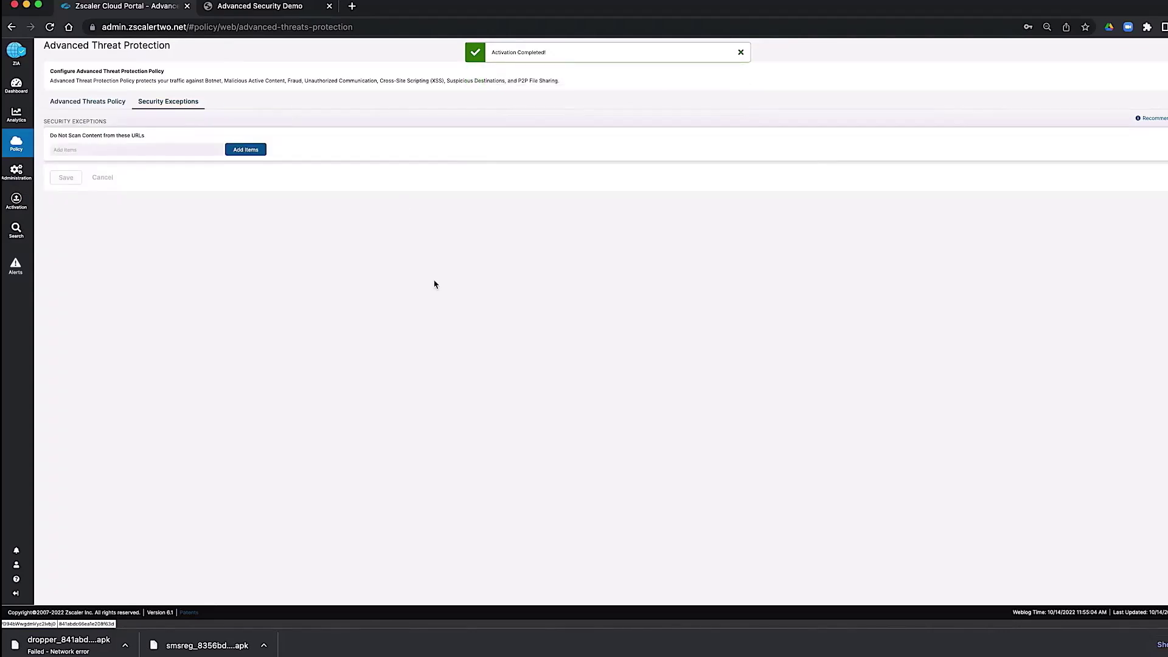
{"action": "left_click", "coordinate": [741, 52]}
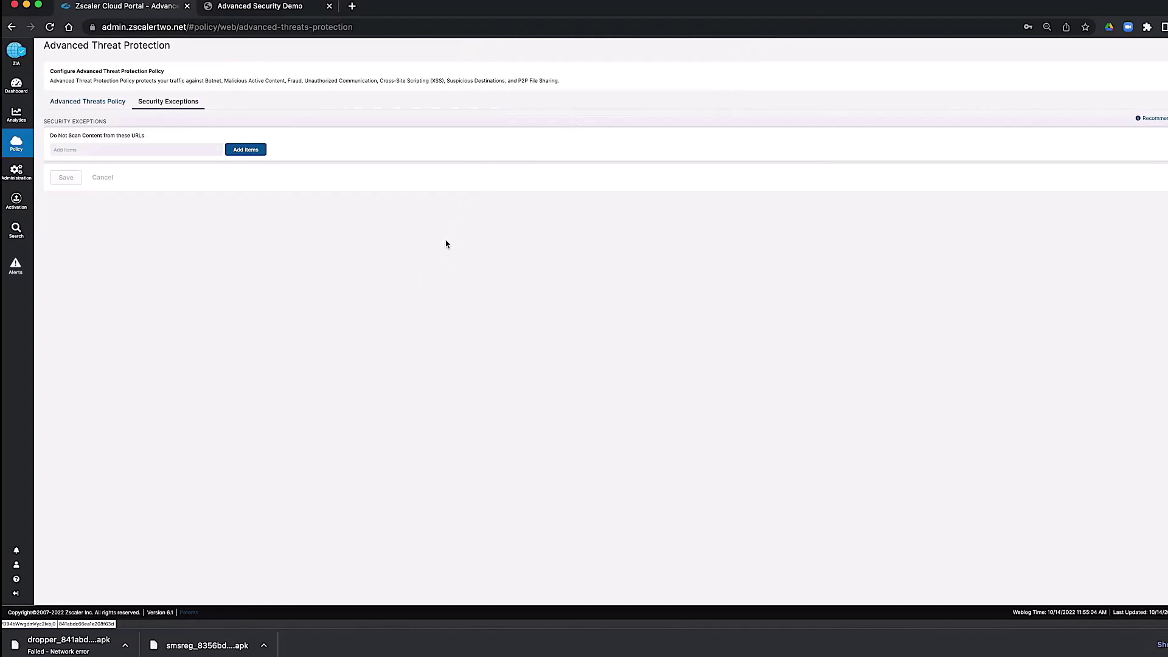
Switch to the Advanced Security Demo page and test the Encrypted ZIP archive and 5x ZIP archive downloads.
{"action": "left_click", "coordinate": [283, 7]}
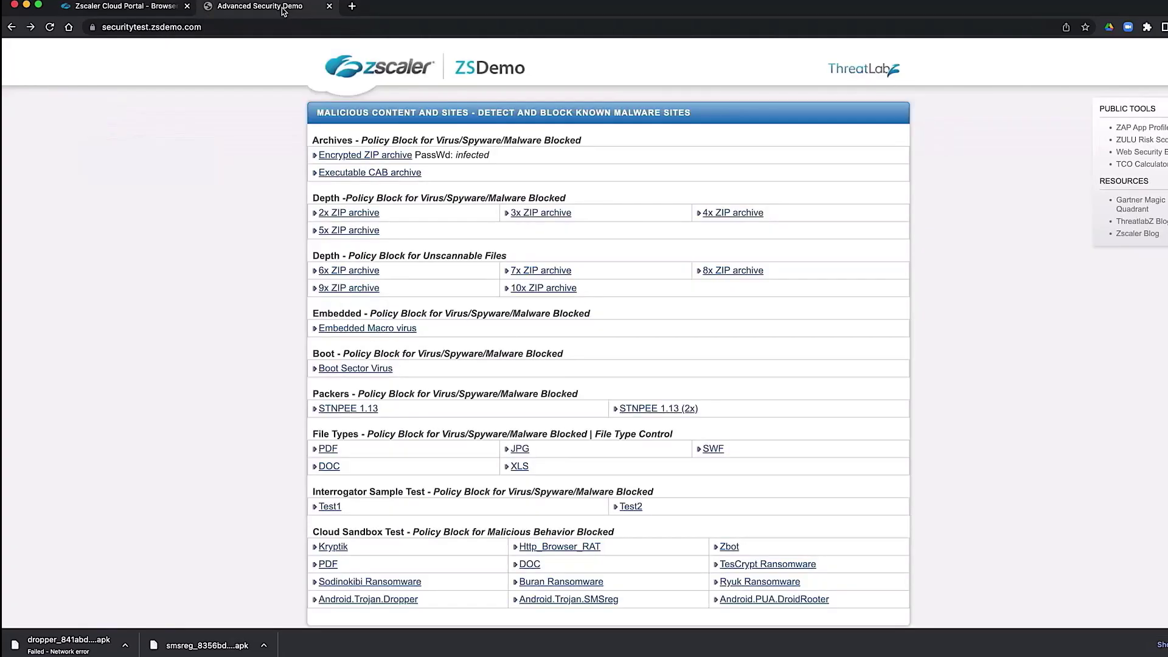
{"action": "left_click", "coordinate": [361, 158]}
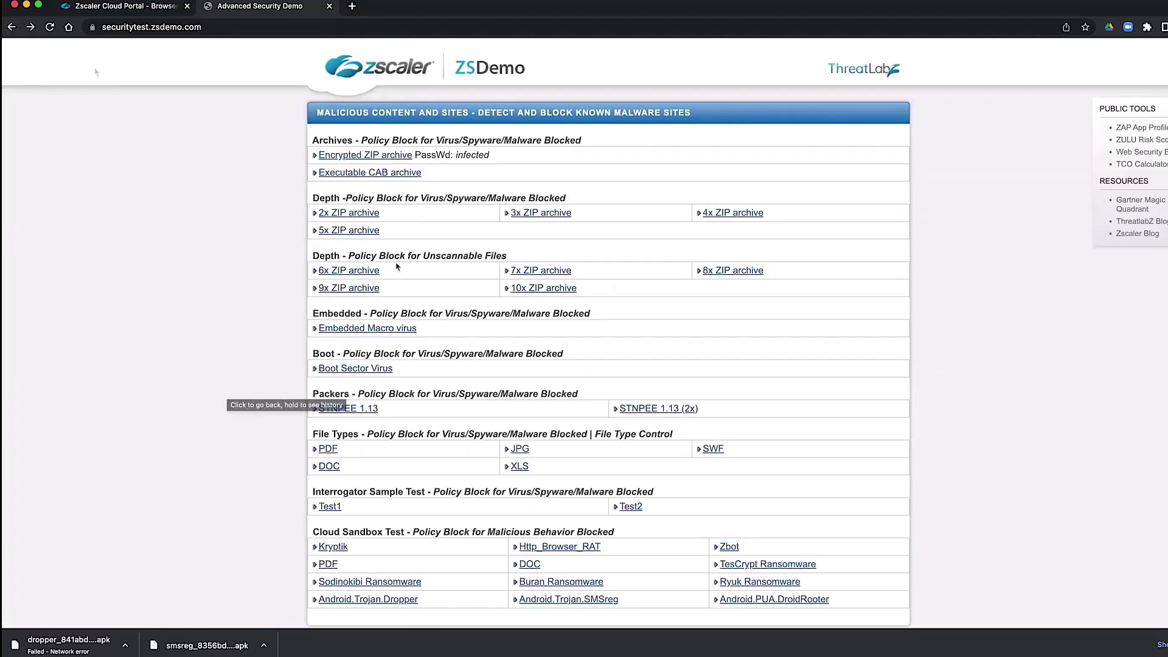
{"action": "left_click", "coordinate": [362, 231]}
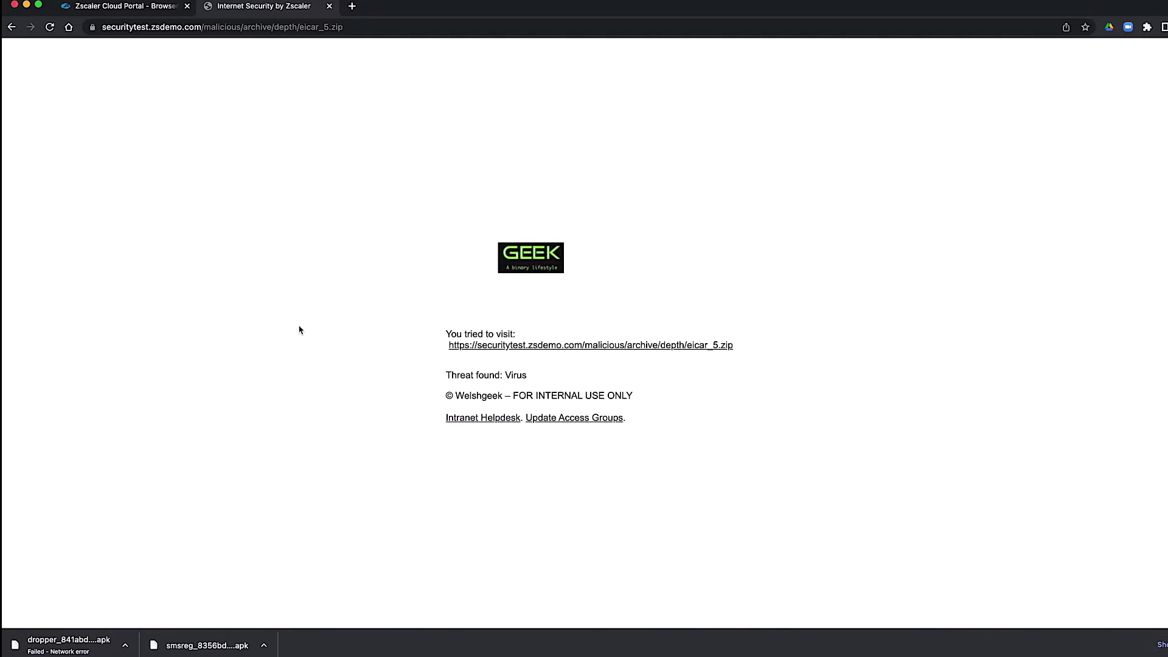
{"action": "left_click", "coordinate": [11, 27]}
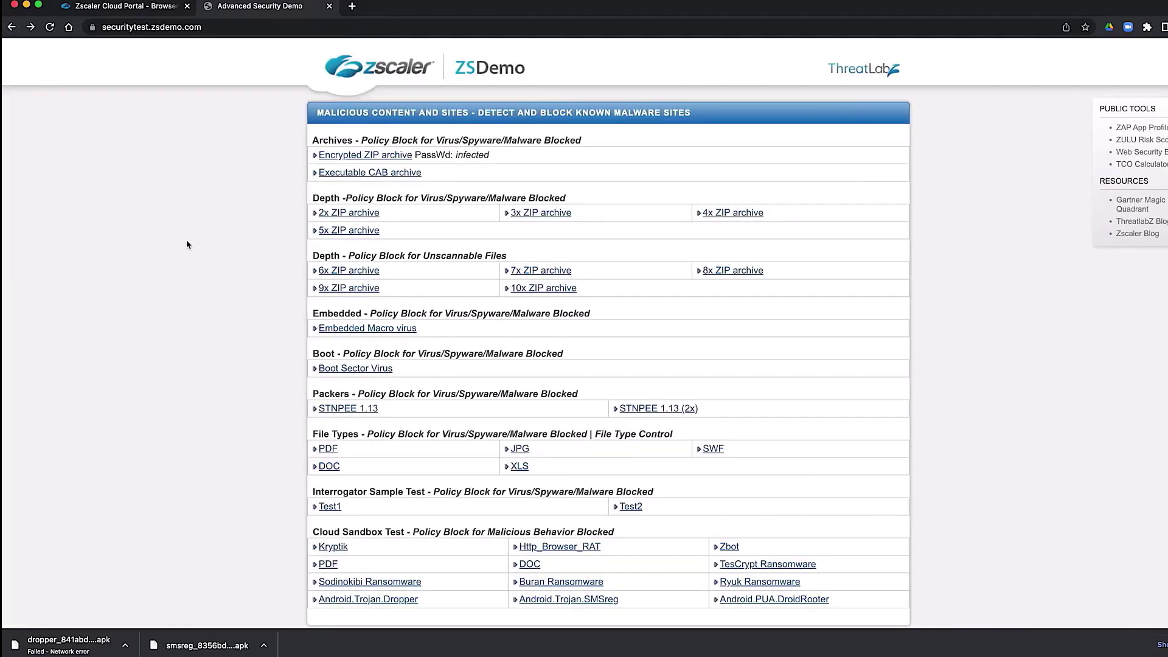
Test the Embedded Macro virus and the Android.Trojan.Dropper cloud sandbox samples, returning to the demo page after each.
{"action": "scroll", "coordinate": [185, 272], "scroll_direction": "down", "scroll_amount": 3}
{"action": "left_click", "coordinate": [403, 220]}
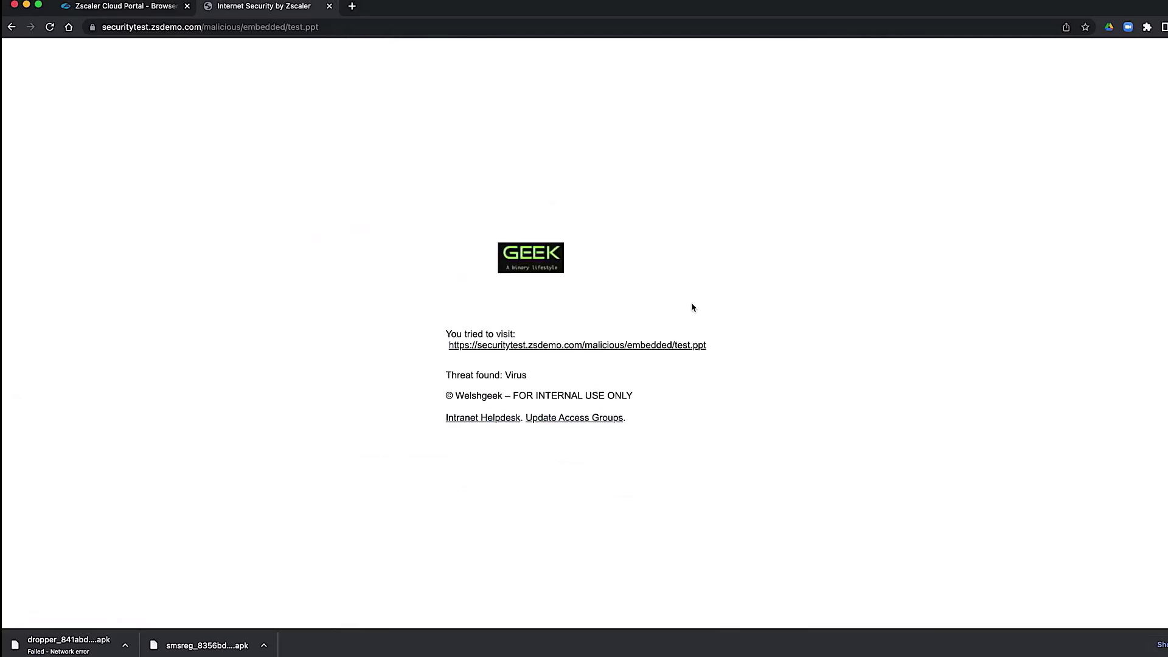
{"action": "left_click", "coordinate": [11, 31]}
{"action": "scroll", "coordinate": [149, 181], "scroll_direction": "down", "scroll_amount": 3}
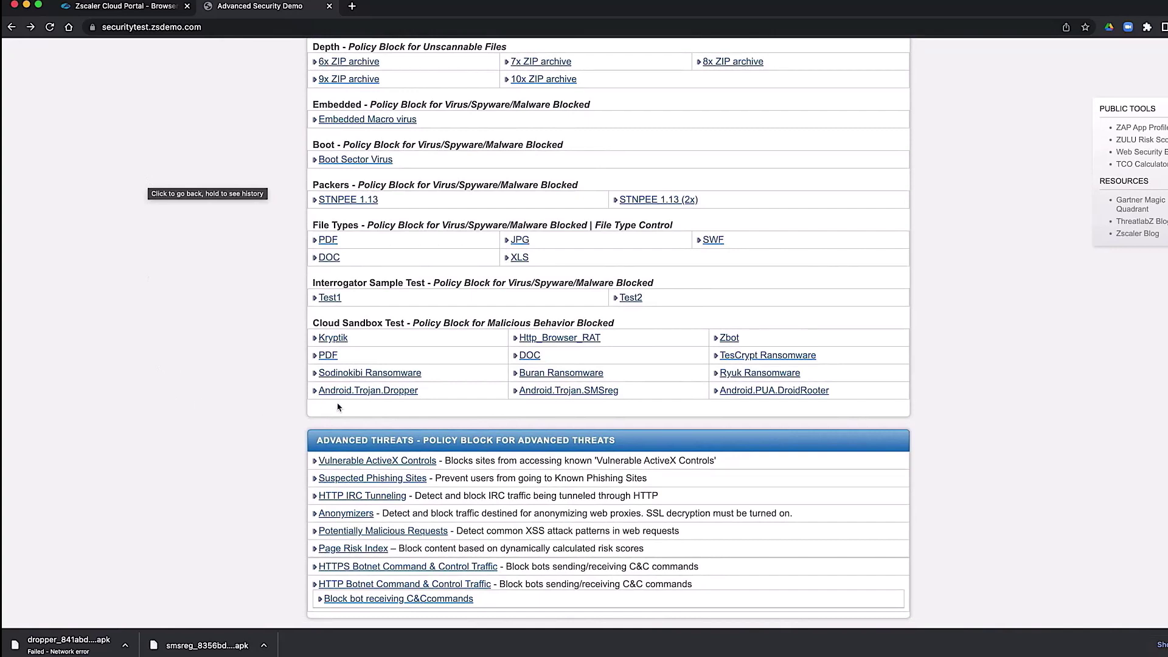
{"action": "left_click", "coordinate": [367, 391]}
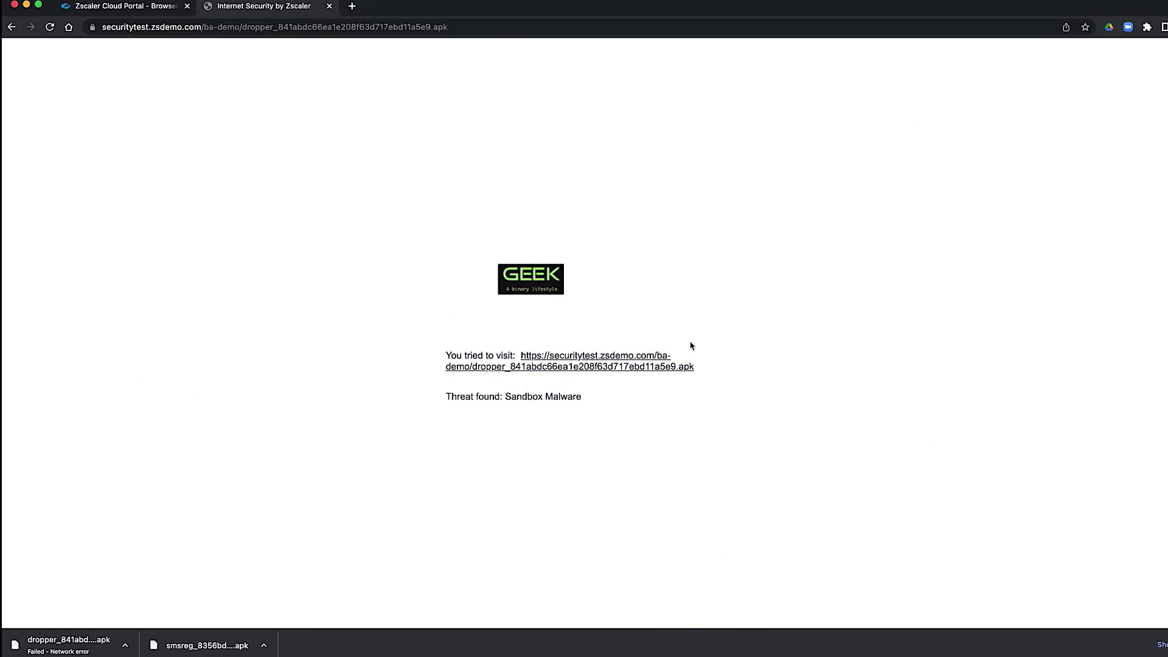
{"action": "left_click", "coordinate": [11, 27]}
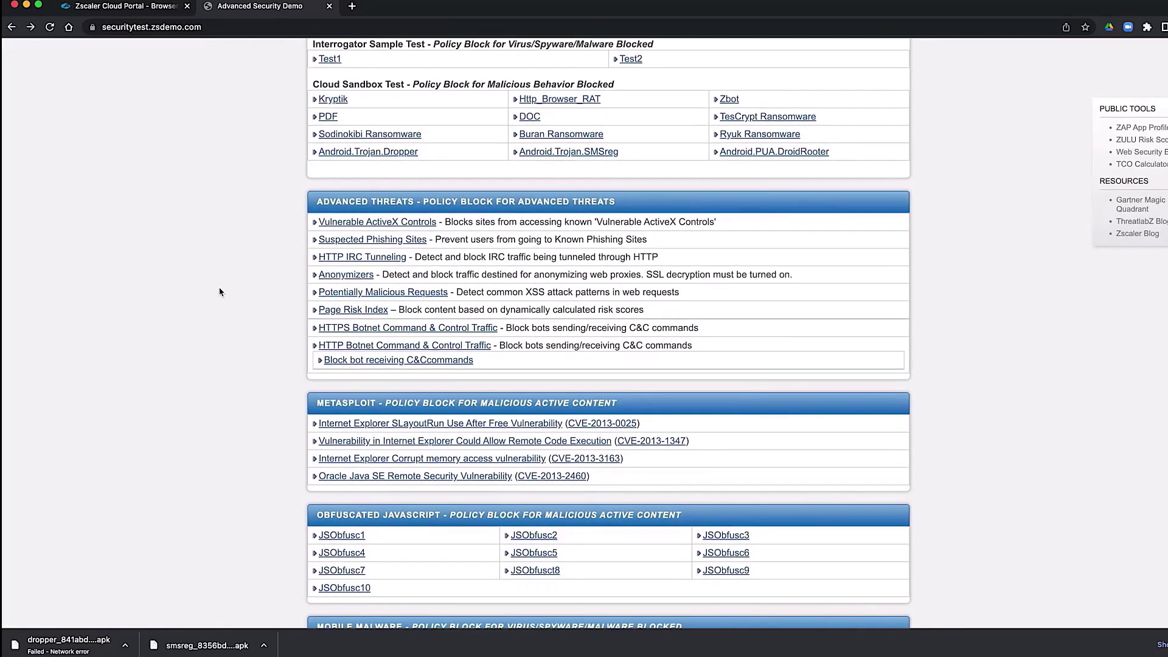
Test the HTTP IRC Tunneling and HTTPS Botnet Command & Control Traffic links, returning to the demo page after each.
{"action": "left_click", "coordinate": [390, 262]}
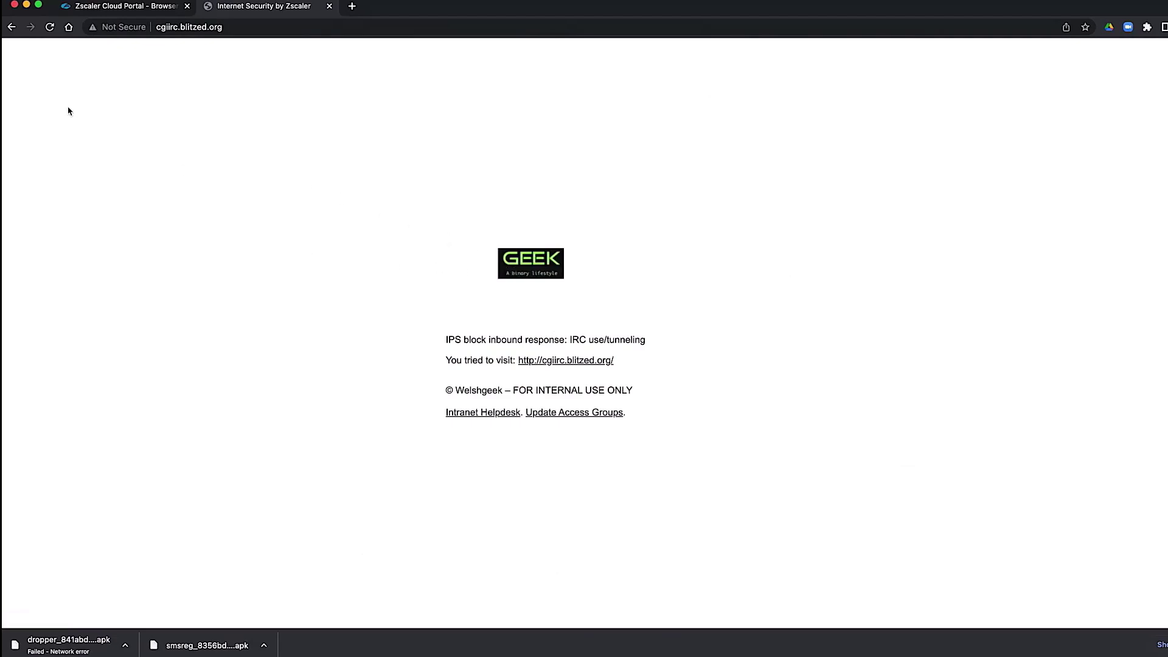
{"action": "left_click", "coordinate": [11, 27]}
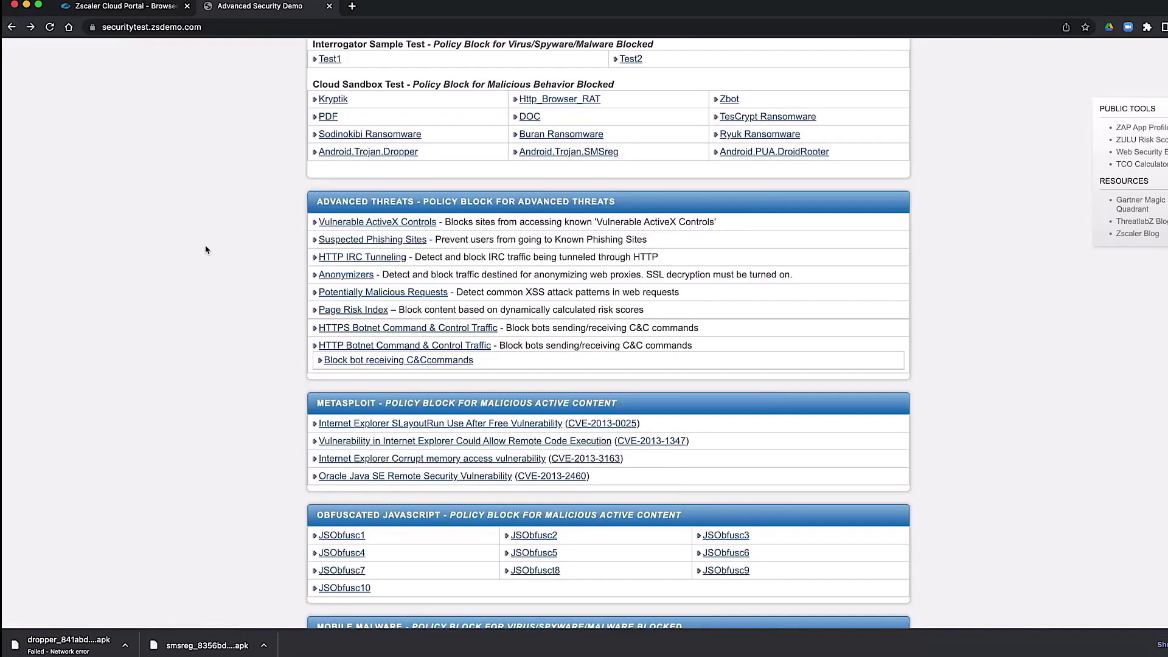
{"action": "scroll", "coordinate": [206, 246], "scroll_direction": "down", "scroll_amount": 3}
{"action": "left_click", "coordinate": [424, 225]}
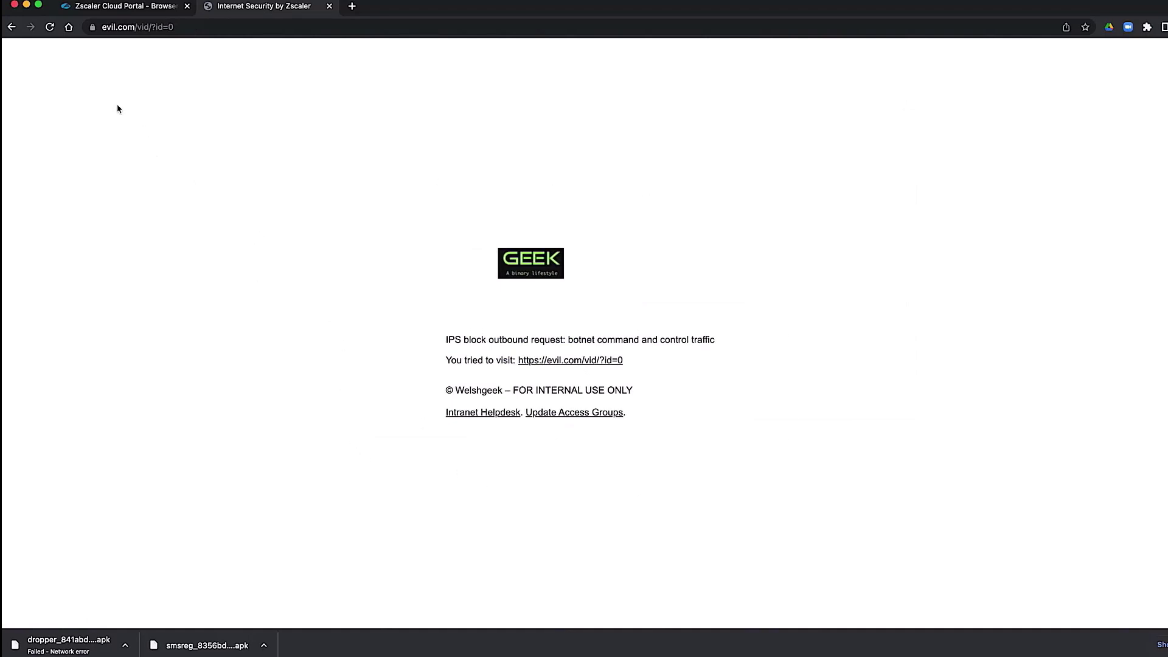
{"action": "left_click", "coordinate": [11, 27]}
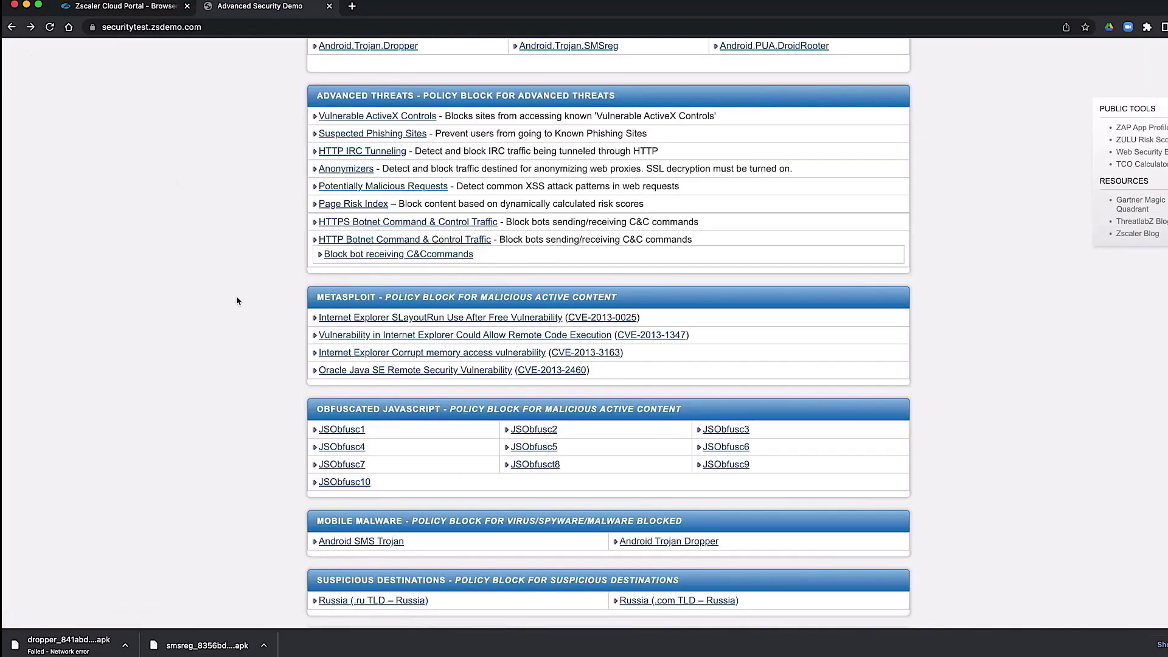
Switch back to the Zscaler Cloud Portal and open the Security dashboard.
{"action": "scroll", "coordinate": [231, 295], "scroll_direction": "down", "scroll_amount": 3}
{"action": "scroll", "coordinate": [219, 284], "scroll_direction": "down", "scroll_amount": 3}
{"action": "scroll", "coordinate": [180, 301], "scroll_direction": "down", "scroll_amount": 5}
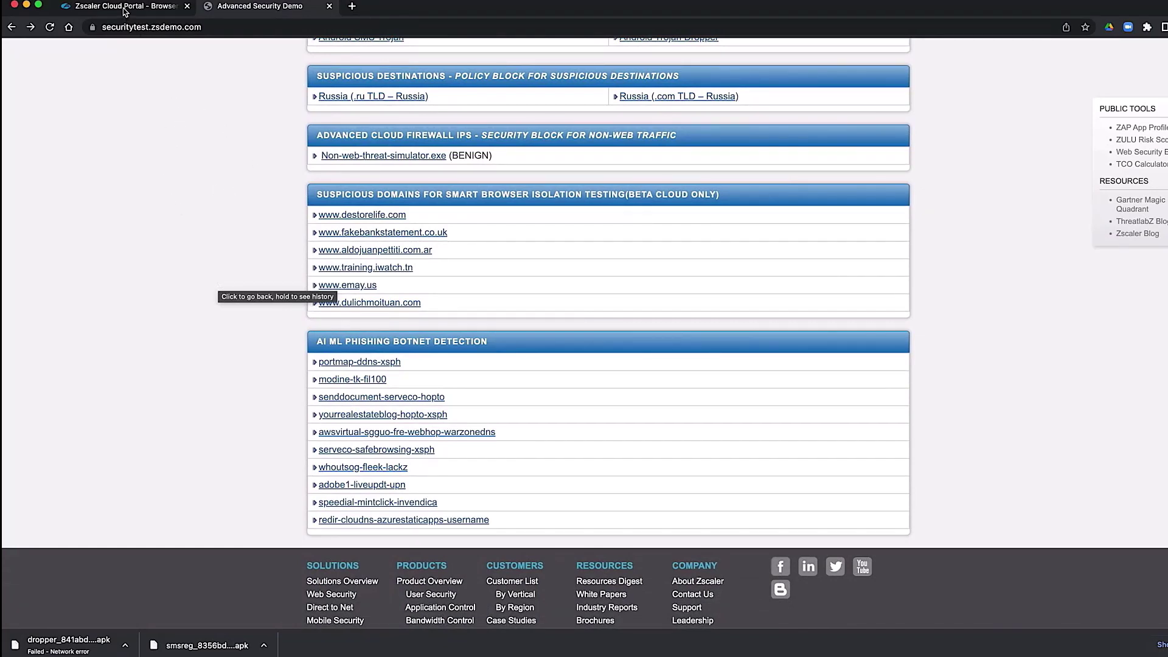
{"action": "left_click", "coordinate": [124, 10]}
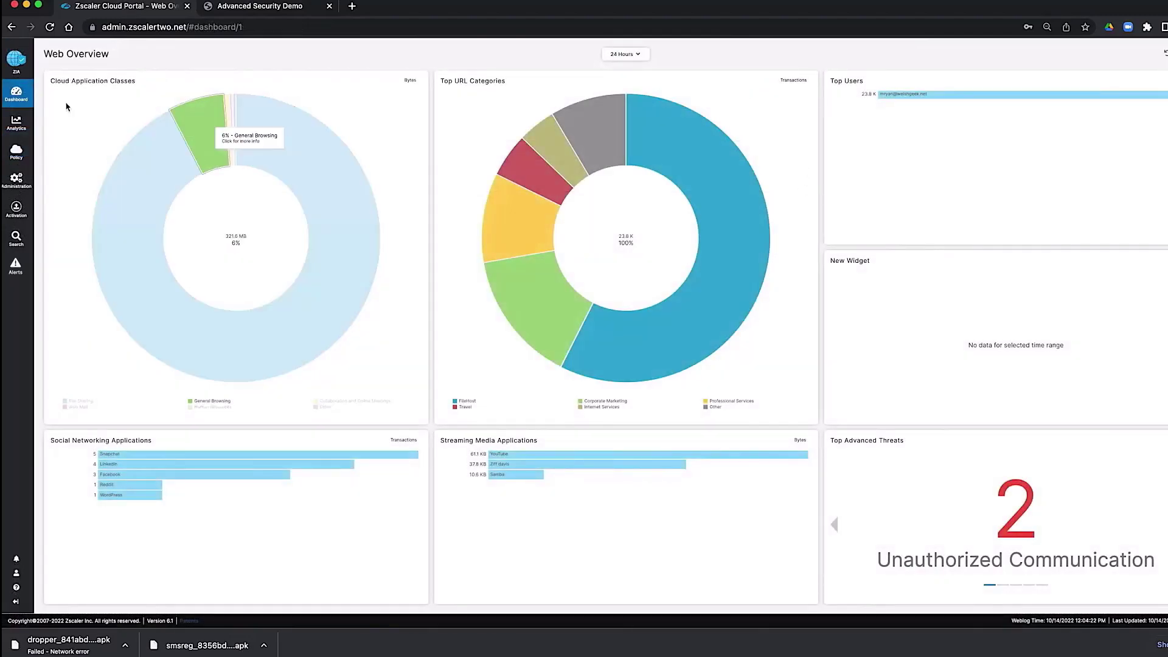
{"action": "mouse_move", "coordinate": [17, 102]}
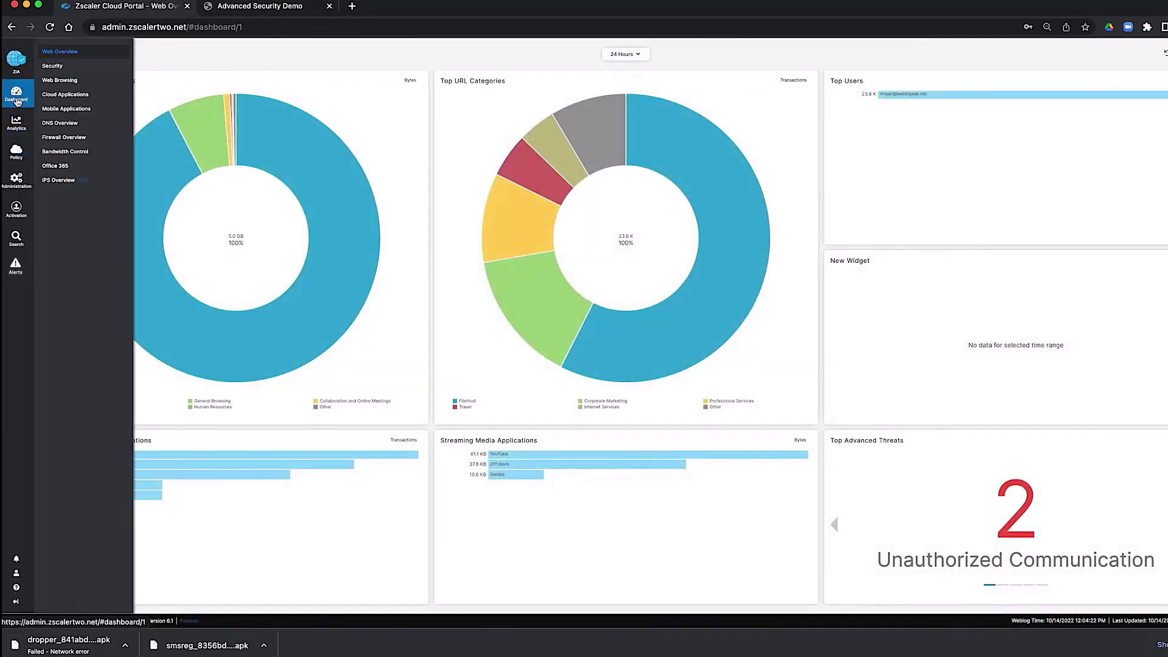
{"action": "left_click", "coordinate": [52, 66]}
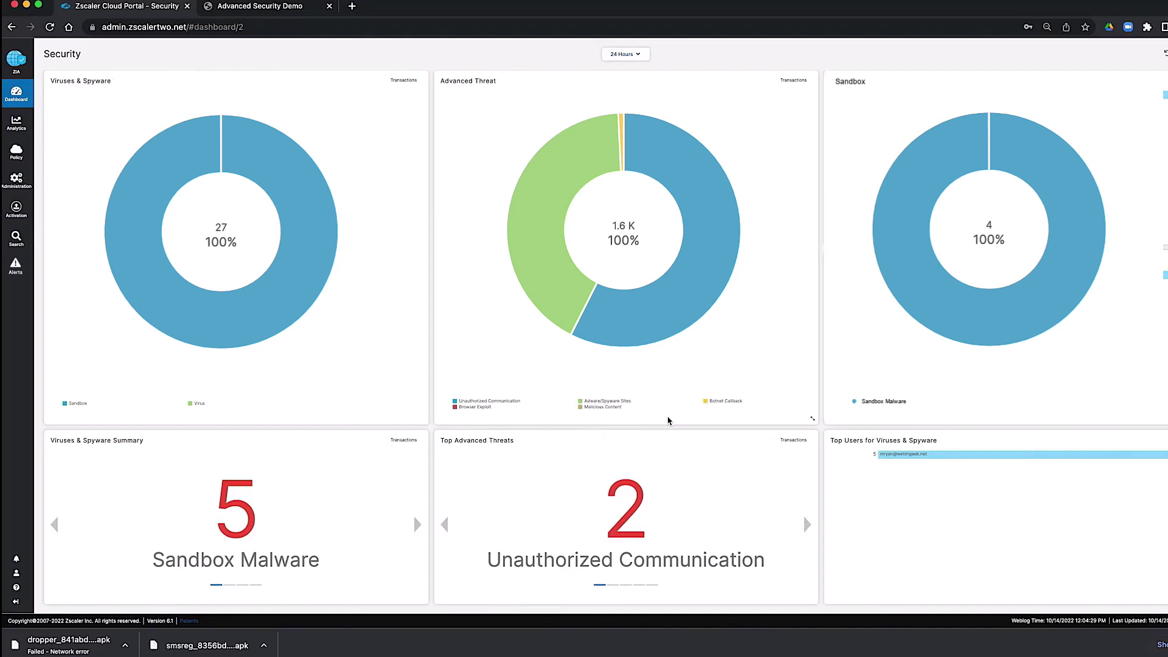
Open the Logs view of Web Insights in the analytics section.
{"action": "mouse_move", "coordinate": [16, 123]}
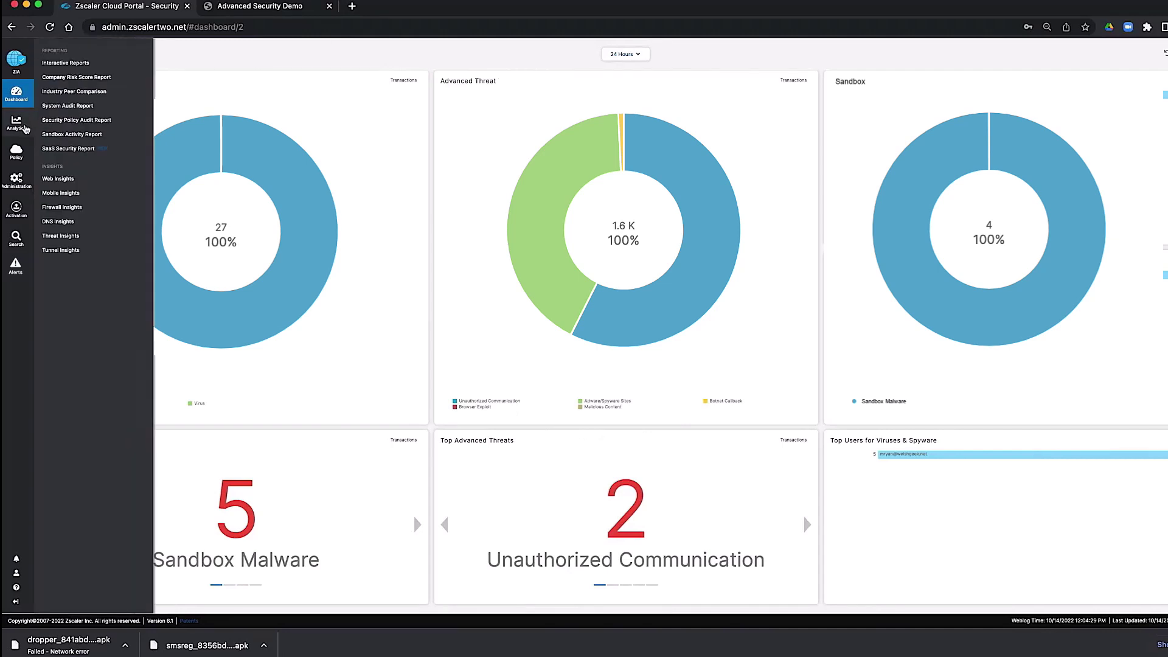
{"action": "left_click", "coordinate": [94, 181]}
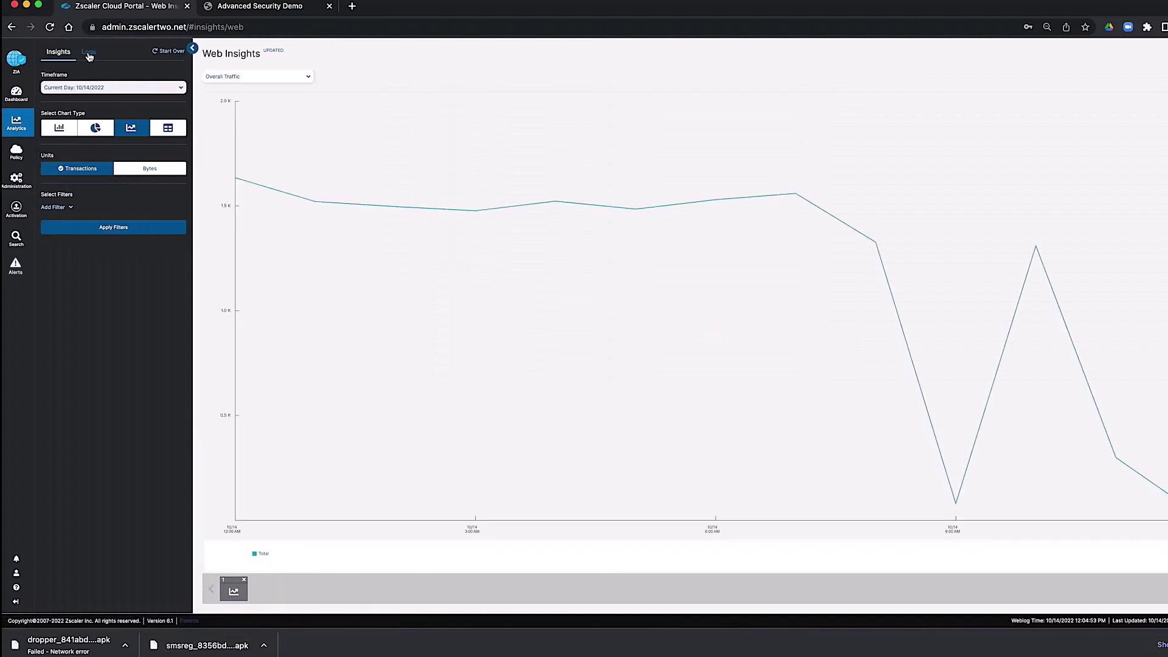
{"action": "left_click", "coordinate": [89, 53]}
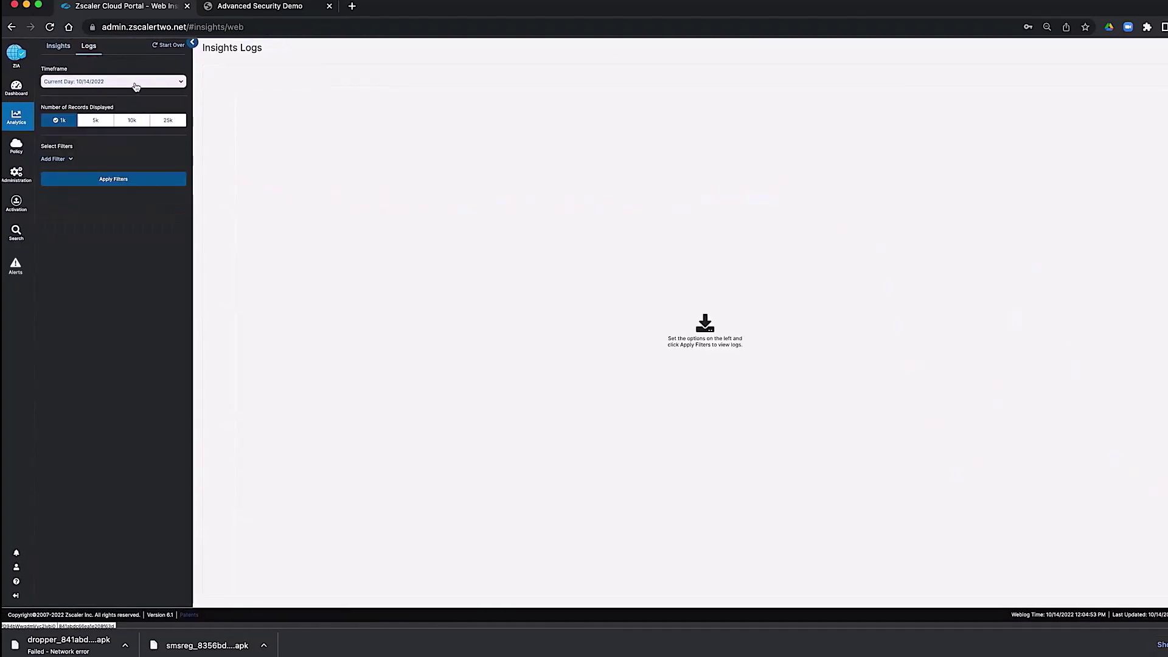
Load the web logs for the Last 2 Minutes timeframe and dismiss the browser's downloads bar.
{"action": "left_click", "coordinate": [137, 86]}
{"action": "left_click", "coordinate": [85, 105]}
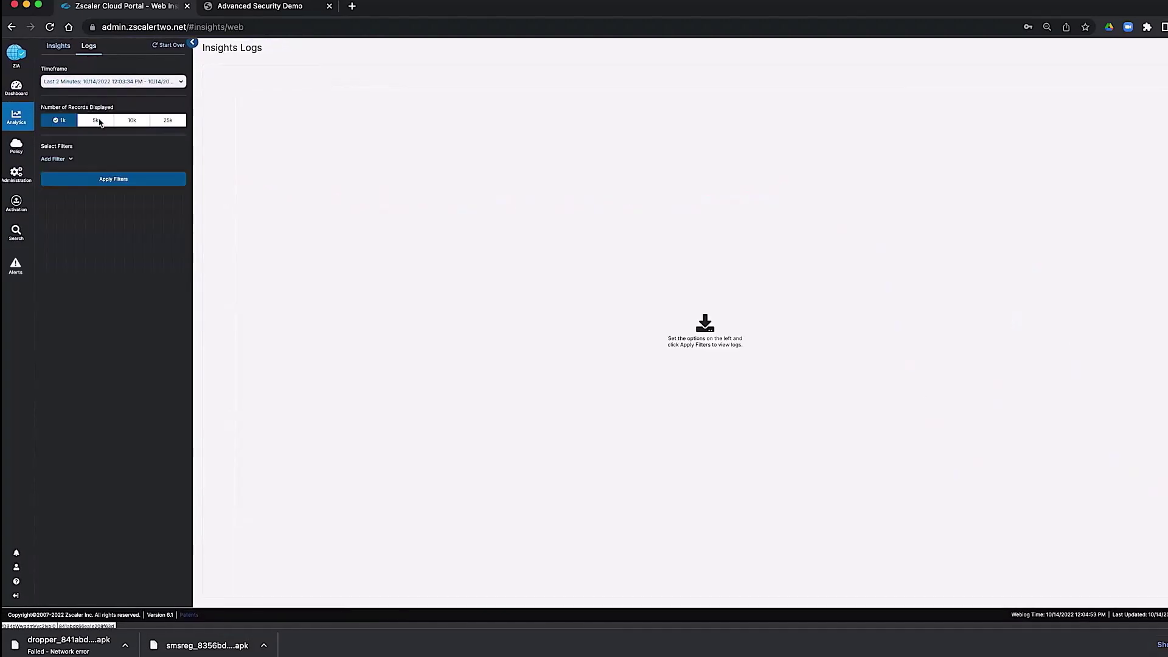
{"action": "left_click", "coordinate": [118, 180]}
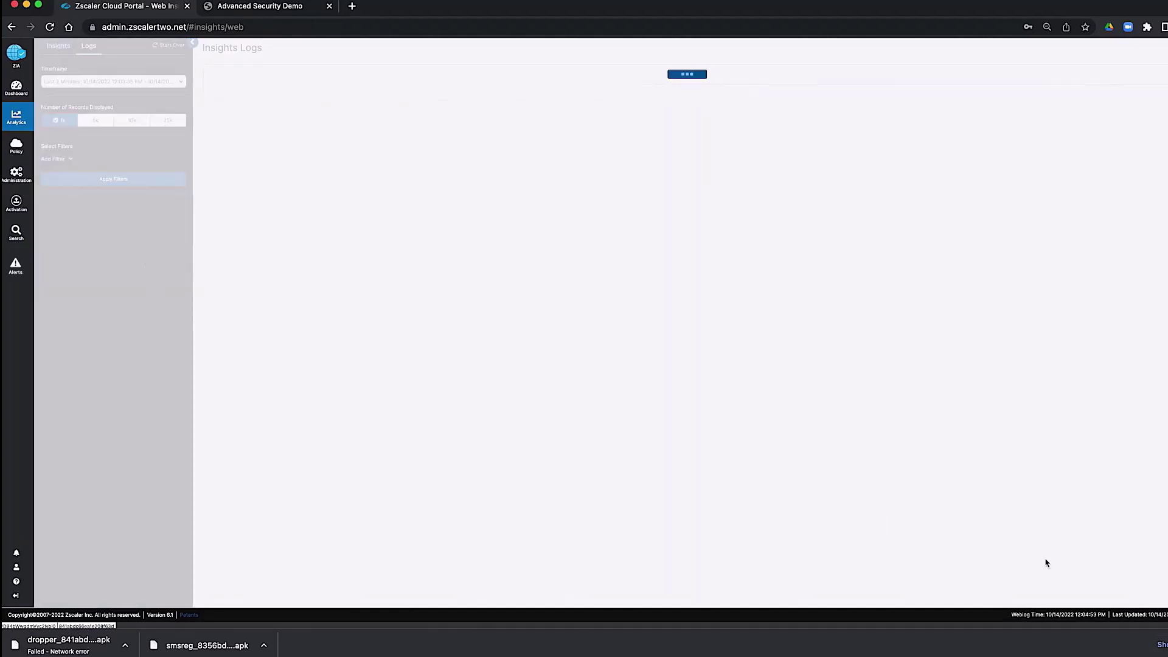
{"action": "left_click", "coordinate": [1167, 645]}
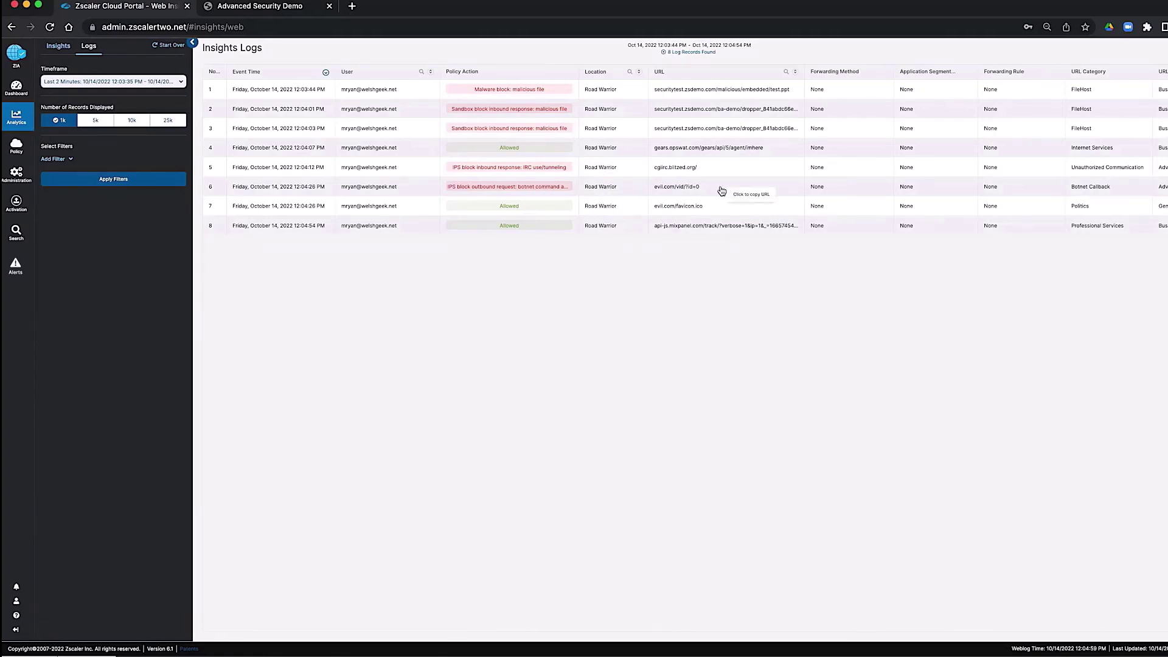
Reload the web logs for the Last 5 Minutes timeframe and review the policy actions and URLs of the records.
{"action": "left_click", "coordinate": [119, 90]}
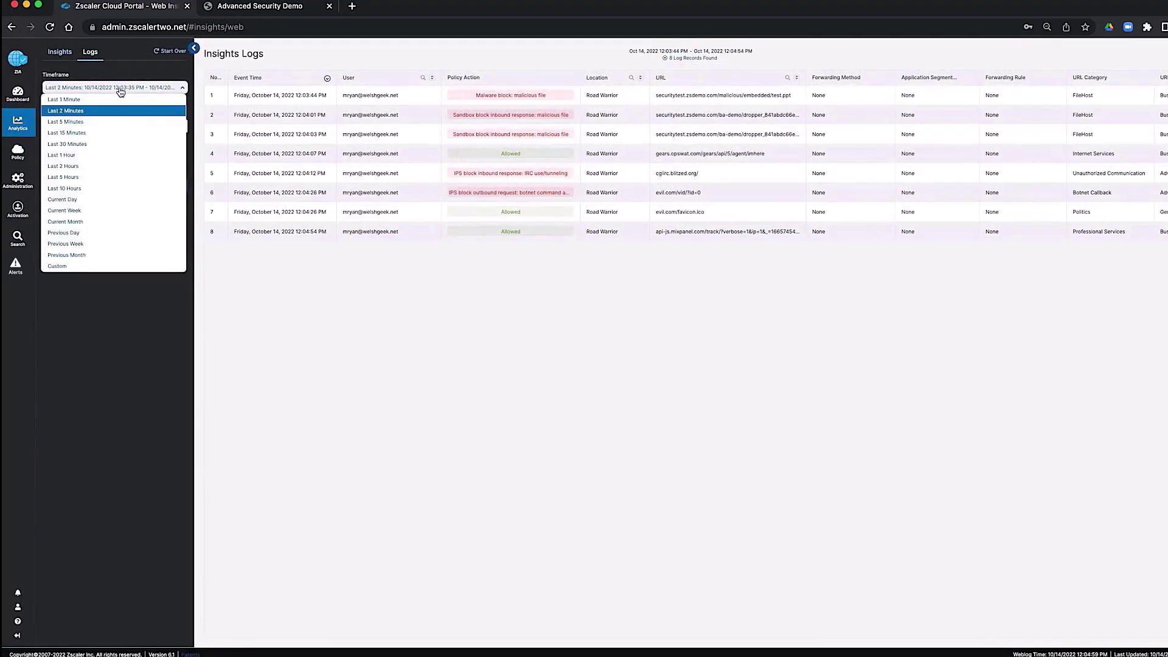
{"action": "left_click", "coordinate": [99, 126]}
{"action": "left_click", "coordinate": [147, 186]}
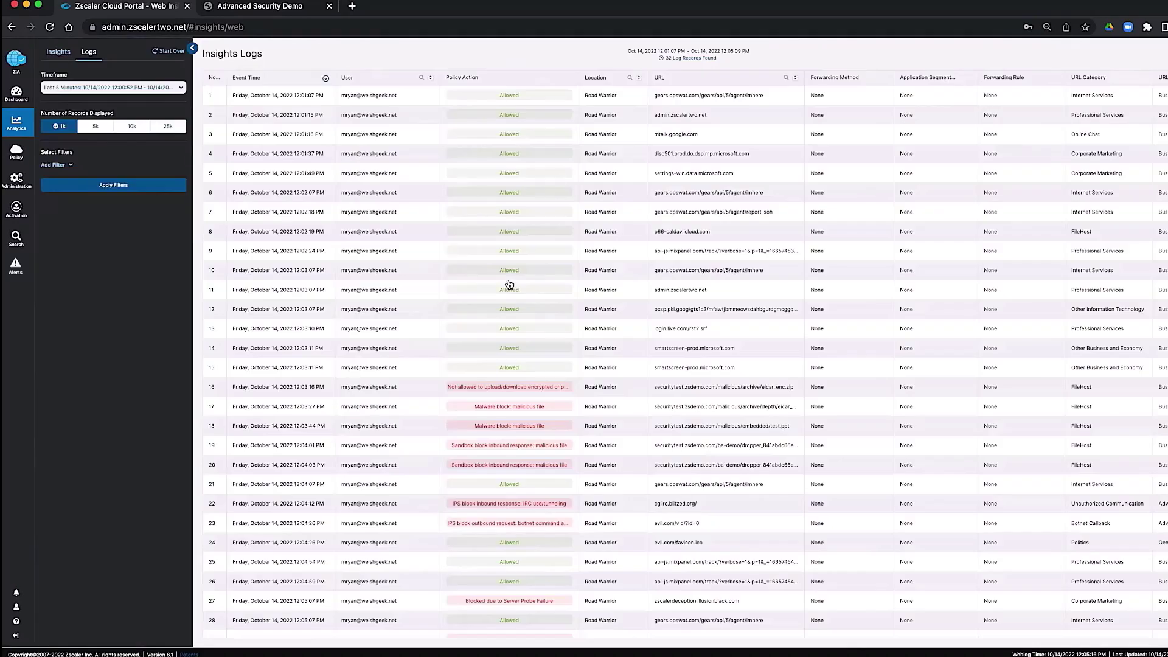
{"action": "scroll", "coordinate": [675, 319], "scroll_direction": "down", "scroll_amount": 3}
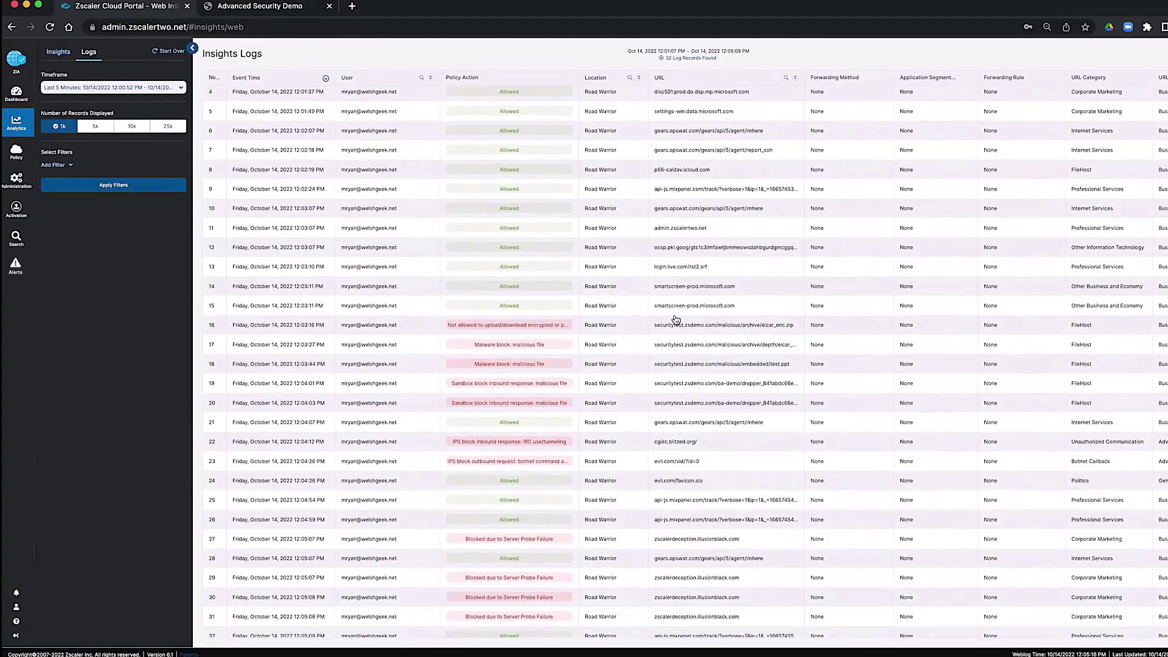
{"action": "scroll", "coordinate": [675, 319], "scroll_direction": "down", "scroll_amount": 1}
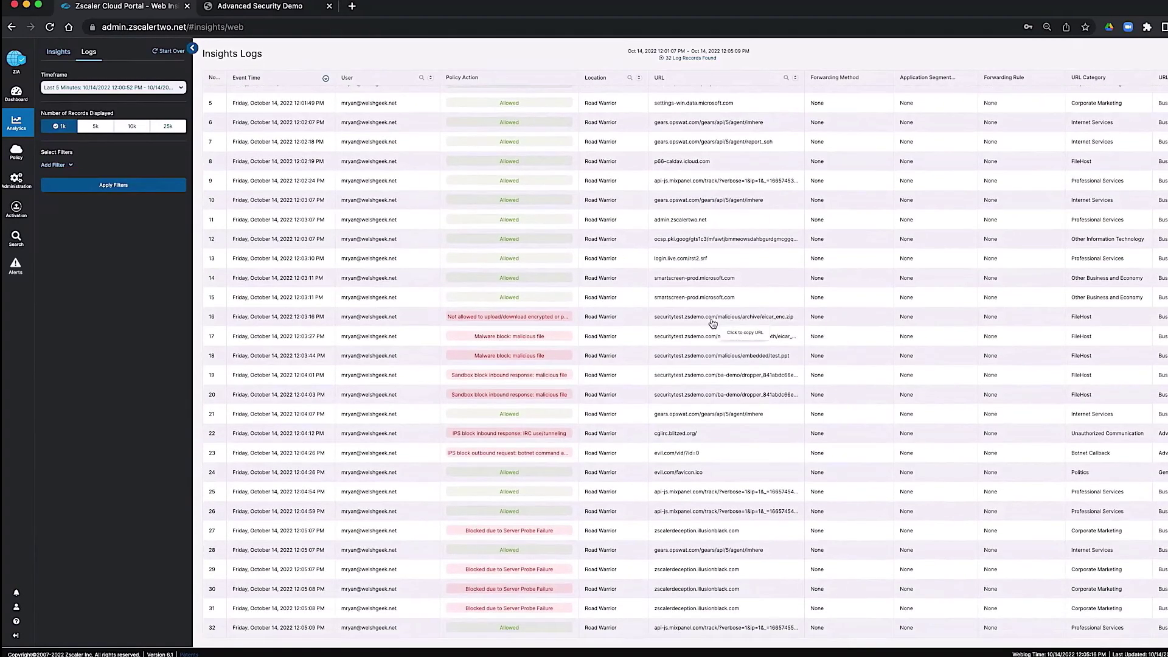
{"action": "scroll", "coordinate": [768, 356], "scroll_direction": "down", "scroll_amount": 1}
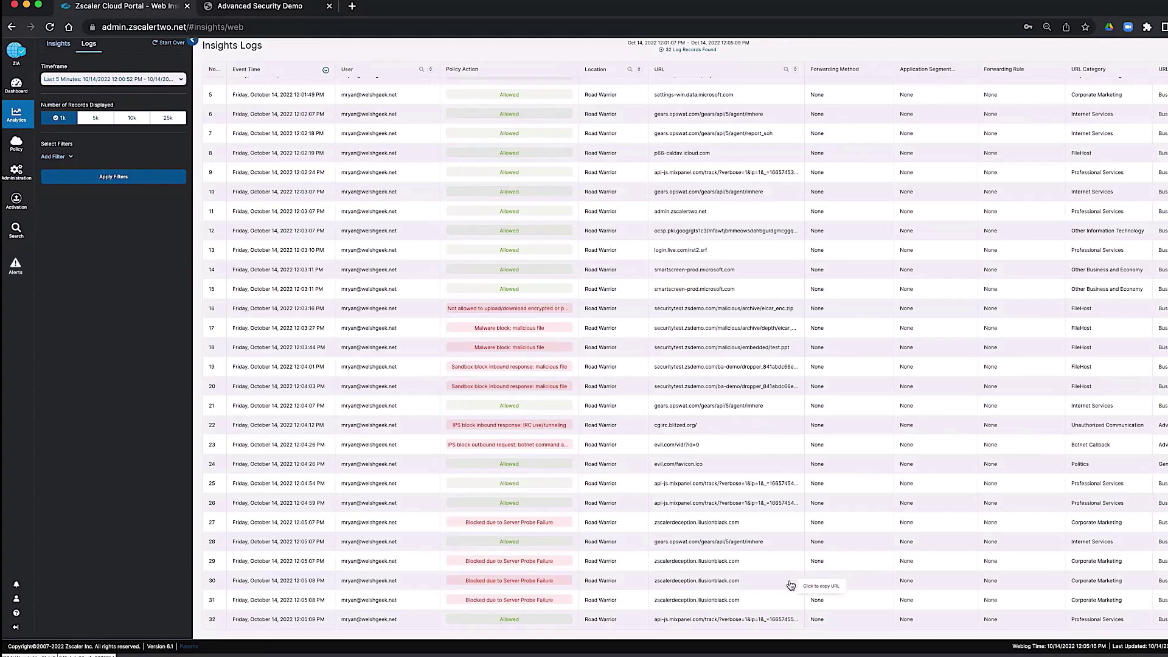
{"action": "scroll", "coordinate": [783, 576], "scroll_direction": "right", "scroll_amount": 10}
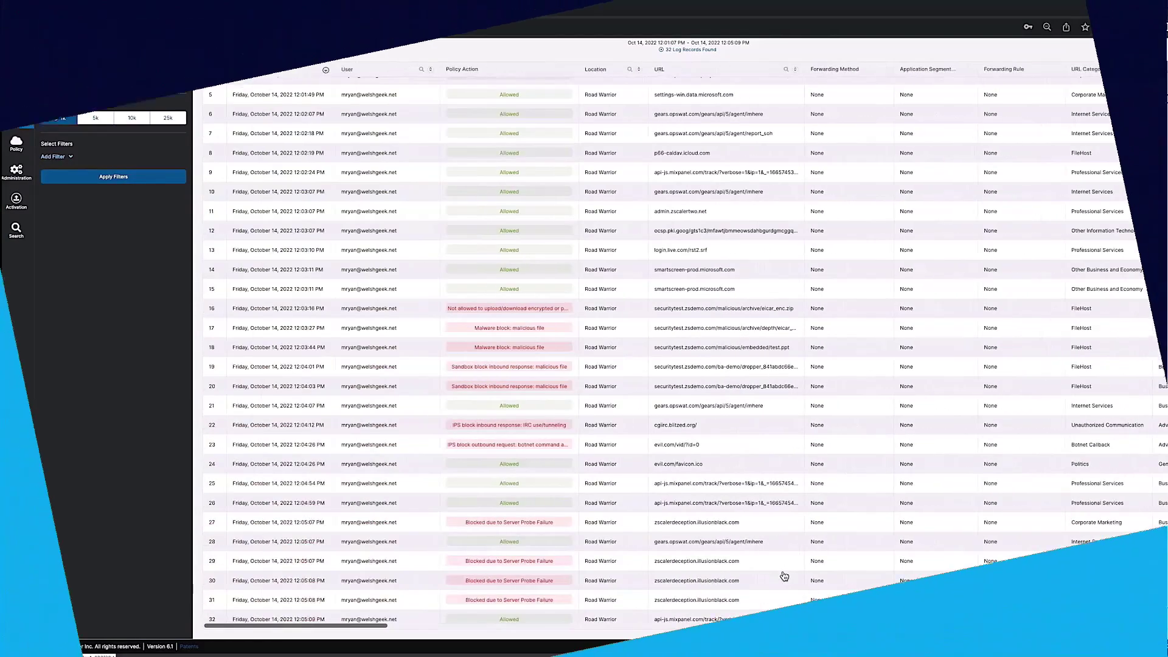